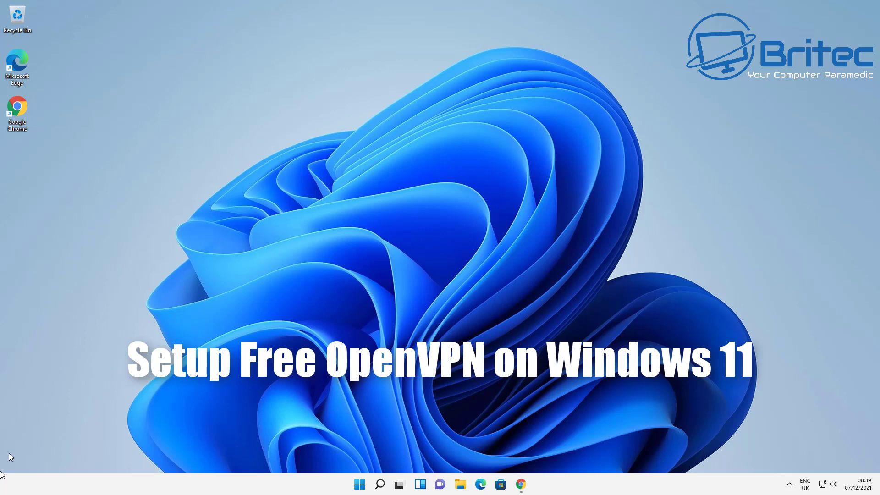
- Open the browser on vpnbook.com's Free VPN accounts page
{"action": "left_click", "coordinate": [12, 450]}
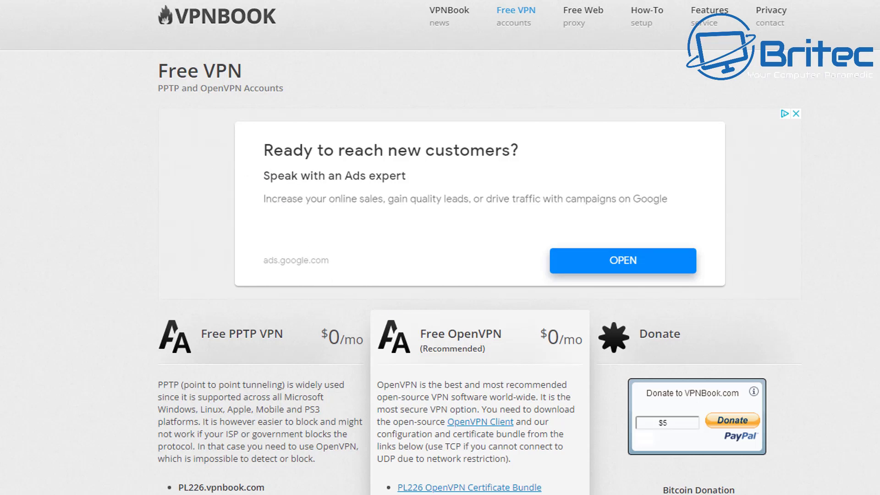
- Scroll to the OpenVPN certificate bundle links and select the shared account password
{"action": "scroll", "coordinate": [479, 276], "scroll_direction": "down", "scroll_amount": 1}
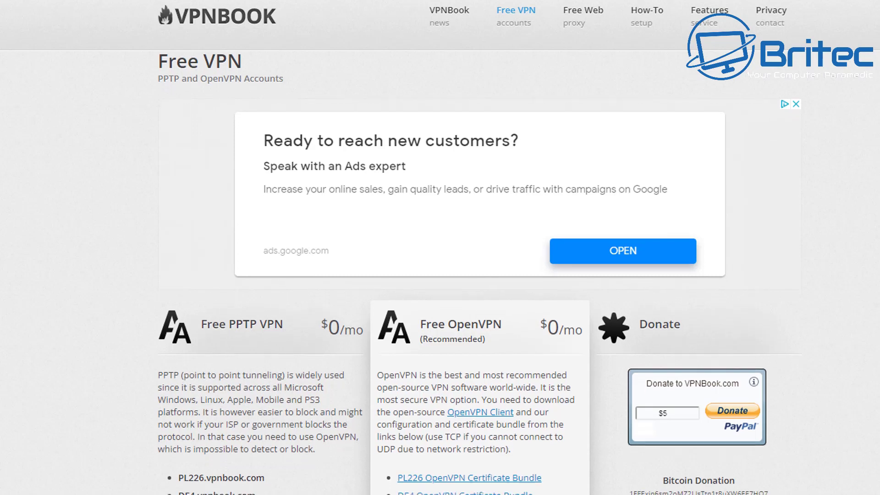
{"action": "scroll", "coordinate": [479, 275], "scroll_direction": "down", "scroll_amount": 3}
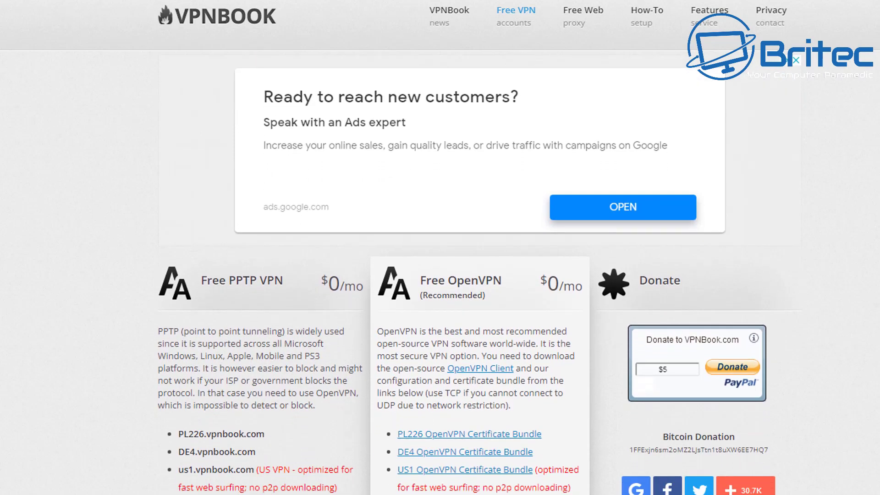
{"action": "scroll", "coordinate": [479, 275], "scroll_direction": "down", "scroll_amount": 2}
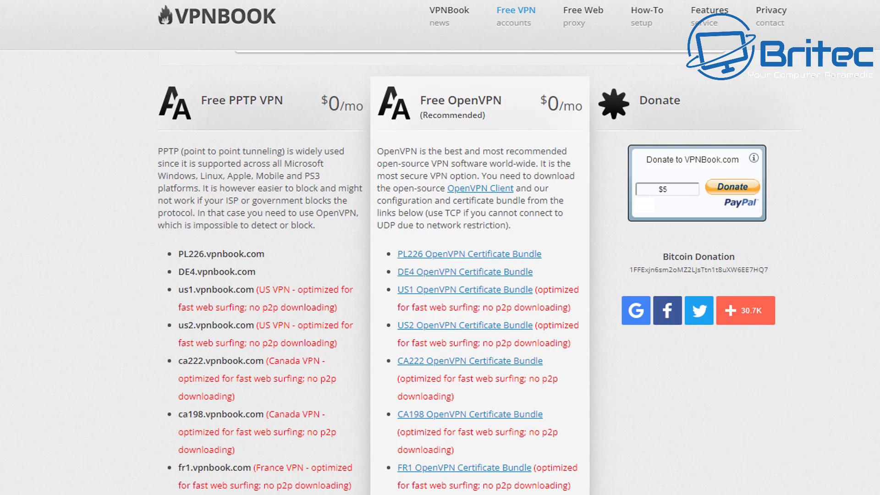
{"action": "scroll", "coordinate": [479, 272], "scroll_direction": "down", "scroll_amount": 1}
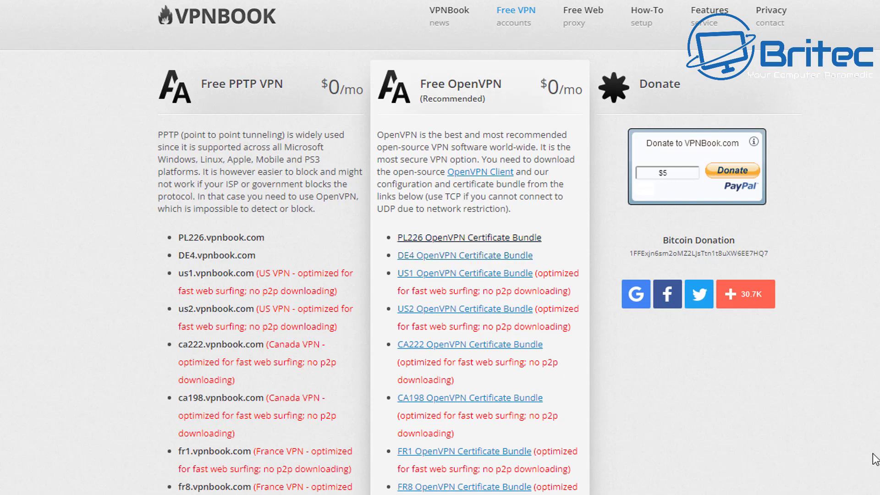
{"action": "scroll", "coordinate": [875, 458], "scroll_direction": "down", "scroll_amount": 2}
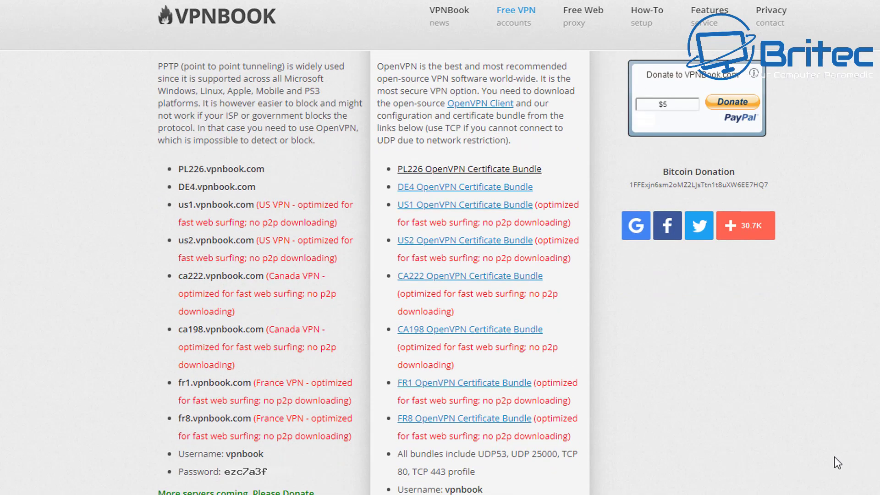
{"action": "scroll", "coordinate": [836, 458], "scroll_direction": "up", "scroll_amount": 2}
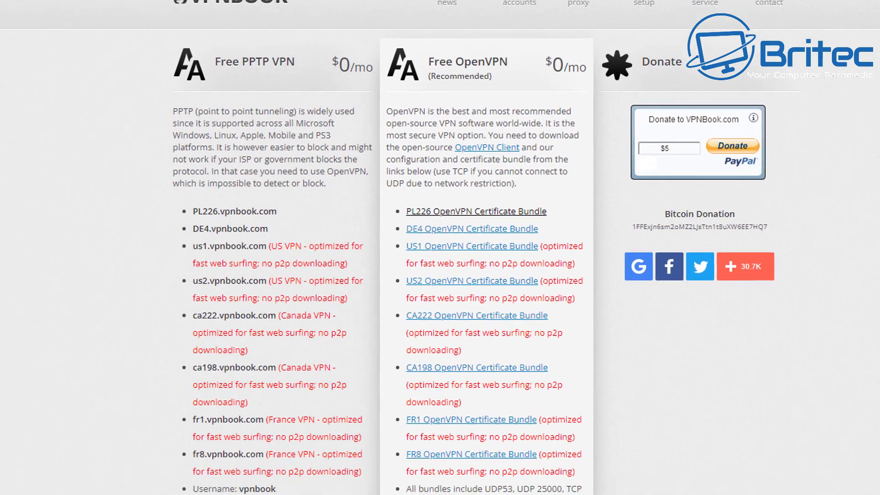
{"action": "double_click", "coordinate": [483, 483]}
{"action": "mouse_move", "coordinate": [484, 482]}
{"action": "left_mouse_down"}
{"action": "mouse_move", "coordinate": [418, 477]}
{"action": "mouse_move", "coordinate": [503, 484]}
{"action": "left_mouse_up"}
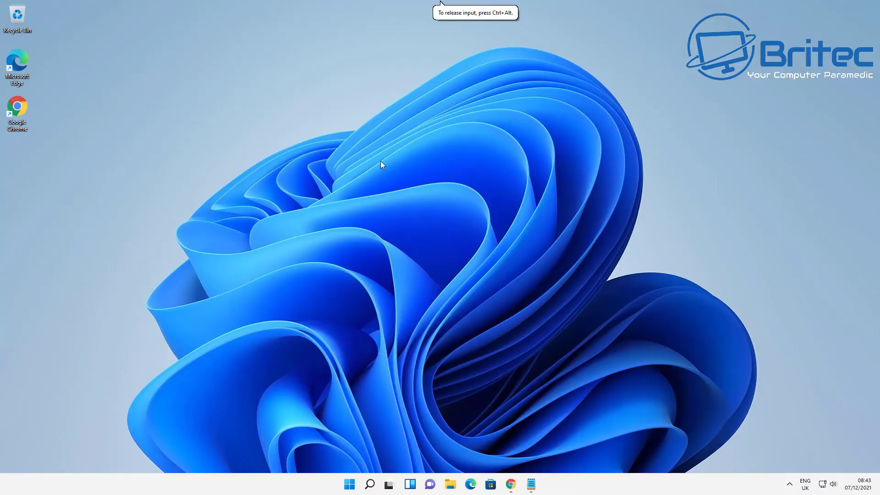
- Create a new desktop folder named 'VPN Profiles'
{"action": "right_click", "coordinate": [381, 160]}
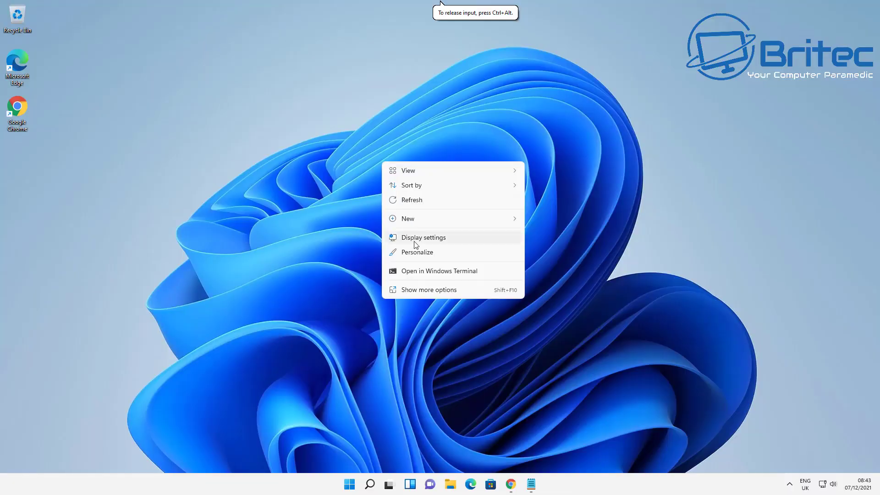
{"action": "mouse_move", "coordinate": [417, 223]}
{"action": "left_click", "coordinate": [558, 220]}
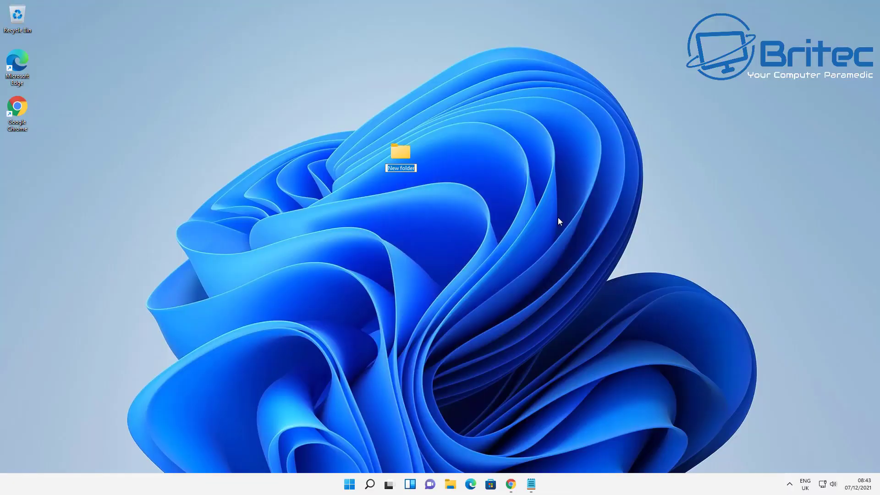
{"action": "type", "text": "VPN Profiles"}
{"action": "key", "text": "Return"}
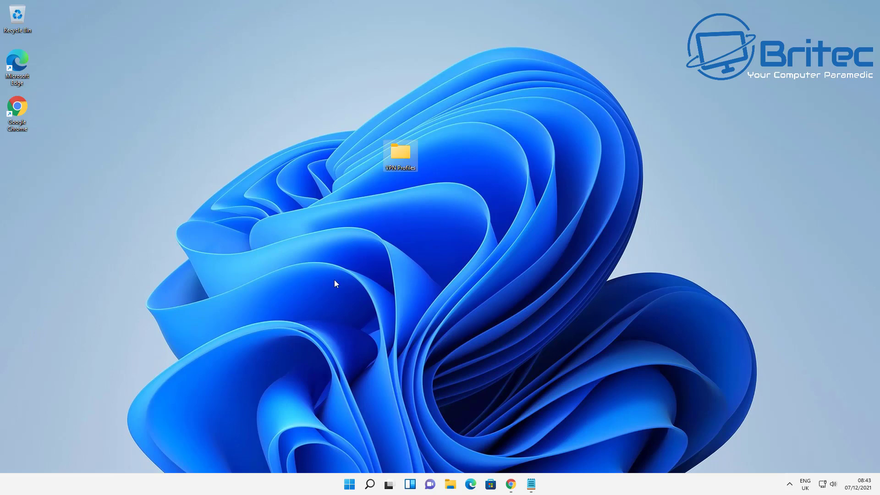
- Open the VPNBook.com-OpenVPN-PL226 zip in Downloads and copy its four .ovpn files into VPN Profiles
{"action": "left_click", "coordinate": [451, 485]}
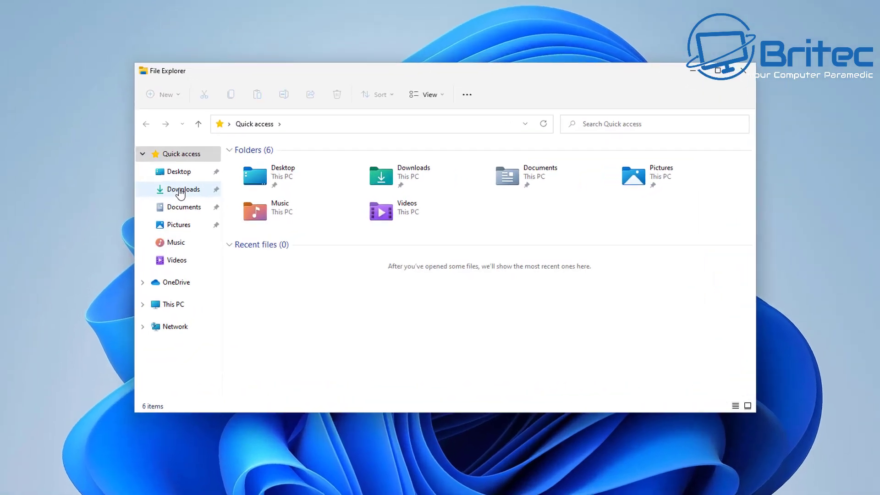
{"action": "left_click", "coordinate": [228, 199]}
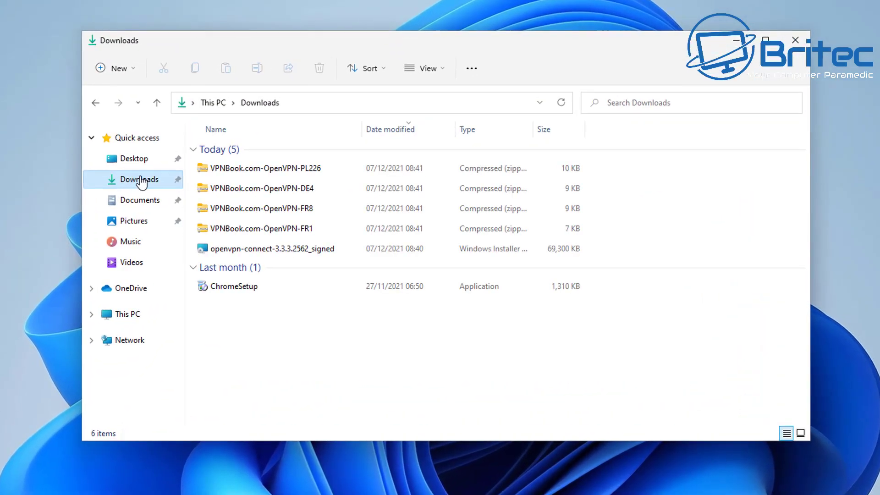
{"action": "double_click", "coordinate": [250, 172]}
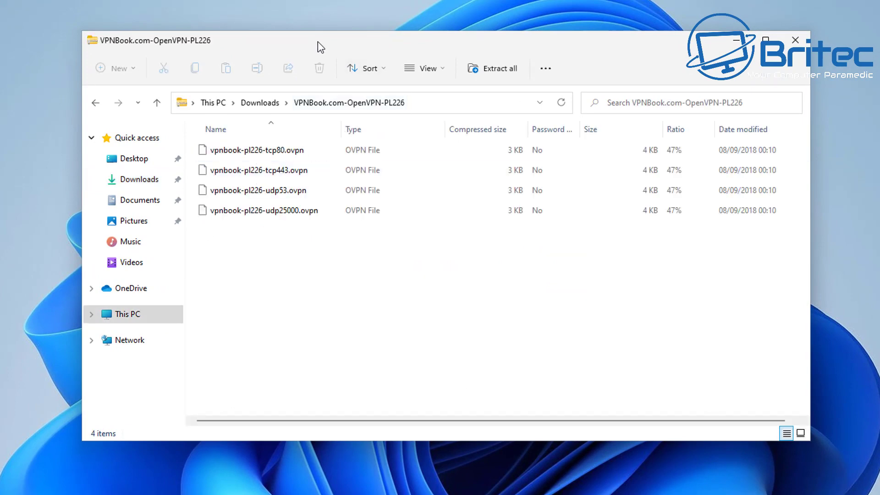
{"action": "left_click_drag", "start_coordinate": [316, 47], "coordinate": [681, 51]}
{"action": "left_click_drag", "start_coordinate": [643, 242], "coordinate": [575, 151]}
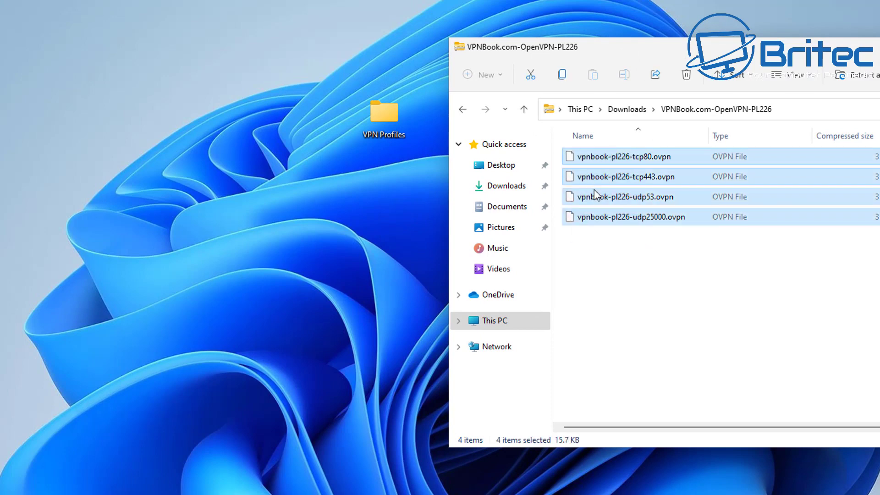
{"action": "left_click", "coordinate": [583, 176]}
{"action": "left_click", "coordinate": [580, 156], "text": "ctrl"}
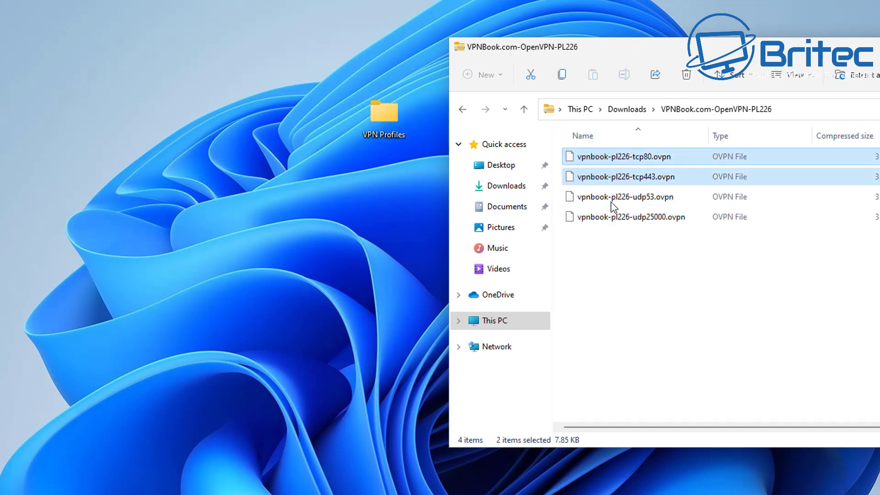
{"action": "left_click_drag", "start_coordinate": [610, 253], "coordinate": [579, 158]}
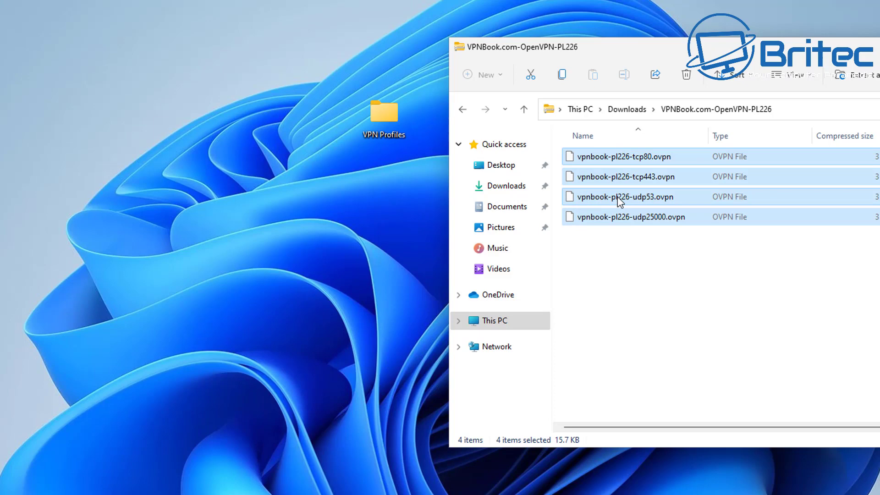
{"action": "left_click_drag", "start_coordinate": [619, 201], "coordinate": [381, 113]}
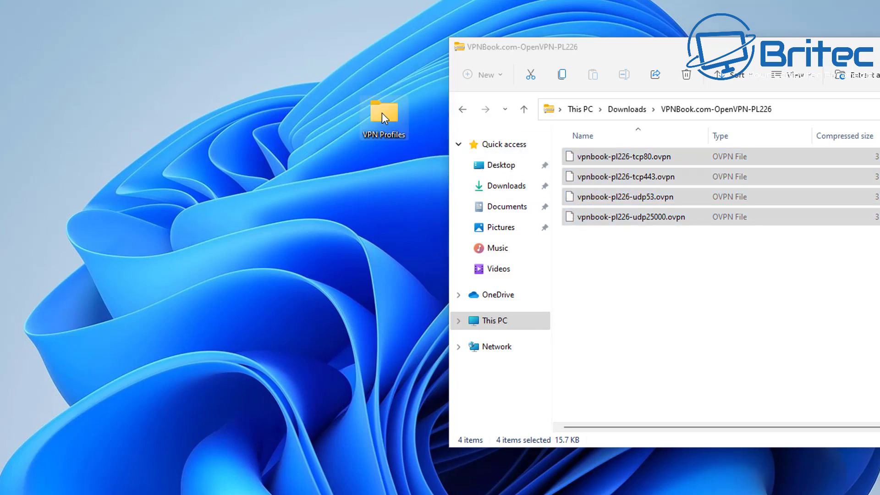
- Open the VPNBook.com-OpenVPN-FR1 zip and the VPN Profiles folder side by side
{"action": "left_click", "coordinate": [464, 111]}
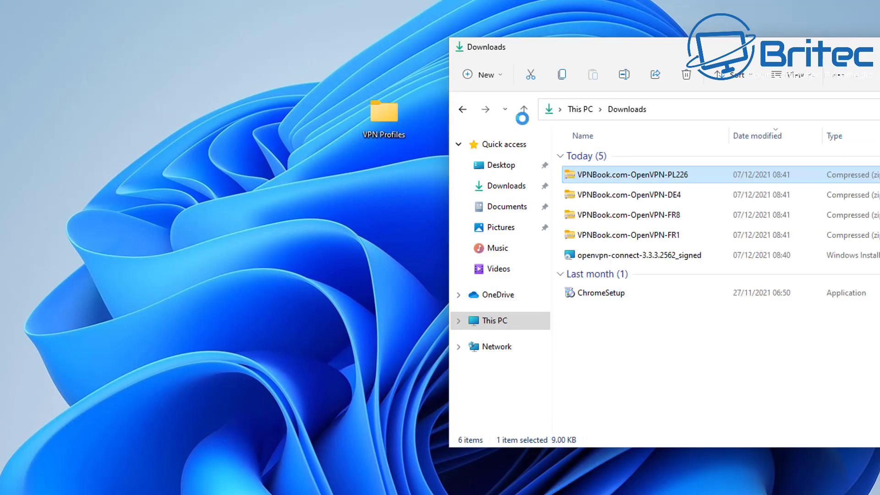
{"action": "left_click_drag", "start_coordinate": [722, 46], "coordinate": [355, 14]}
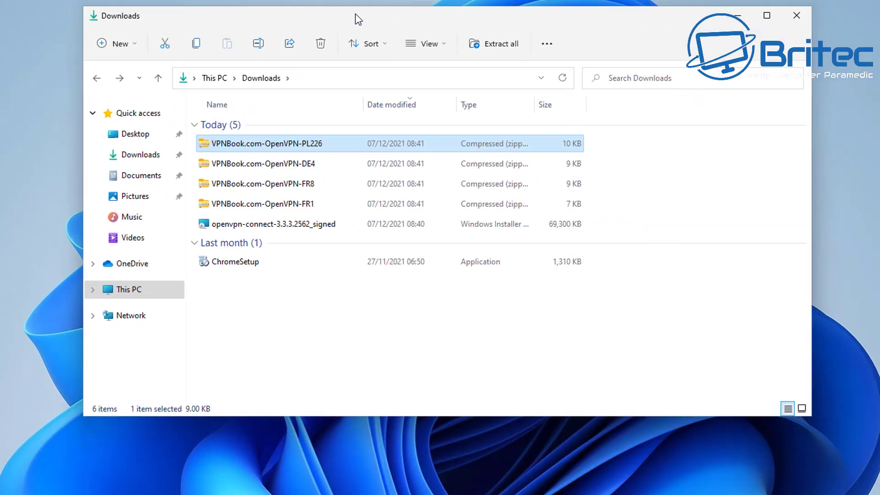
{"action": "double_click", "coordinate": [275, 208]}
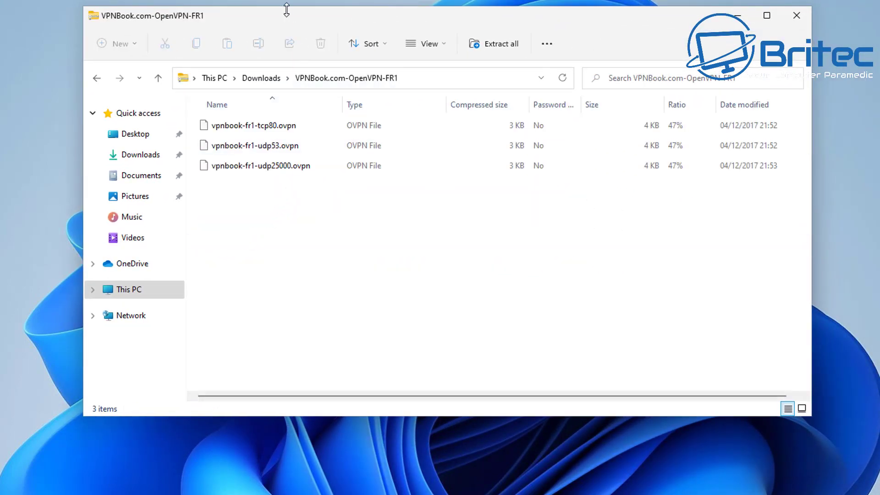
{"action": "left_click_drag", "start_coordinate": [277, 18], "coordinate": [659, 49]}
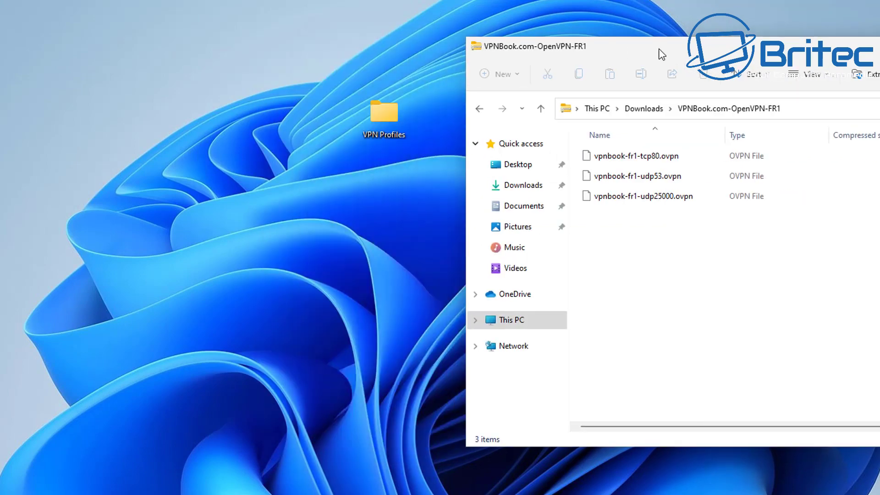
{"action": "double_click", "coordinate": [382, 115]}
{"action": "left_click_drag", "start_coordinate": [387, 0], "coordinate": [315, 46]}
{"action": "left_click_drag", "start_coordinate": [392, 40], "coordinate": [445, 31]}
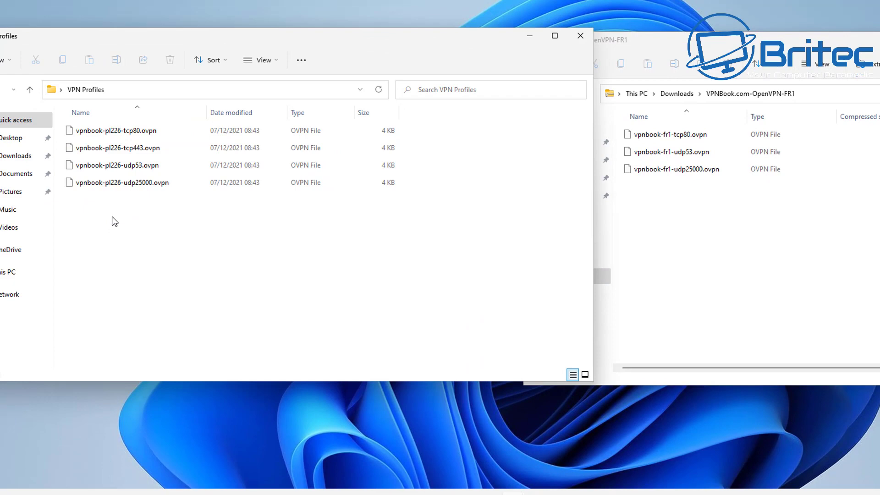
- Create a 'france' folder inside VPN Profiles and copy the three FR1 profiles into it
{"action": "right_click", "coordinate": [112, 218]}
{"action": "mouse_move", "coordinate": [262, 289]}
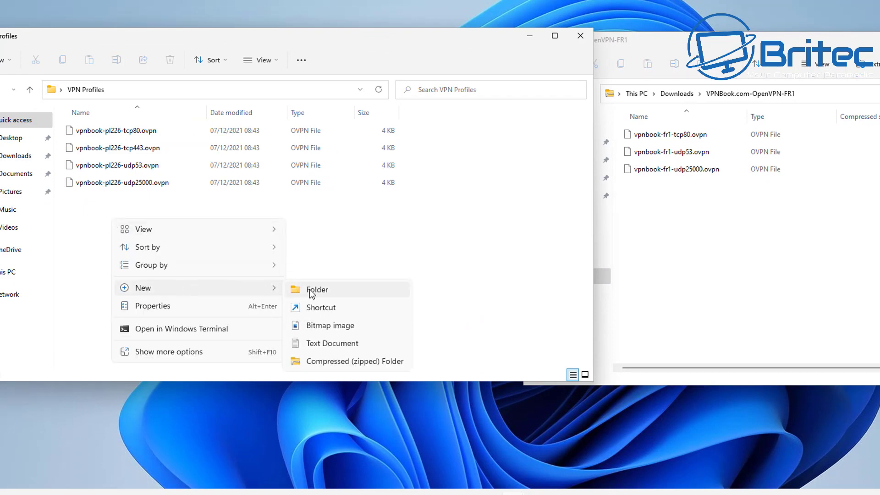
{"action": "left_click", "coordinate": [309, 289]}
{"action": "type", "text": "france"}
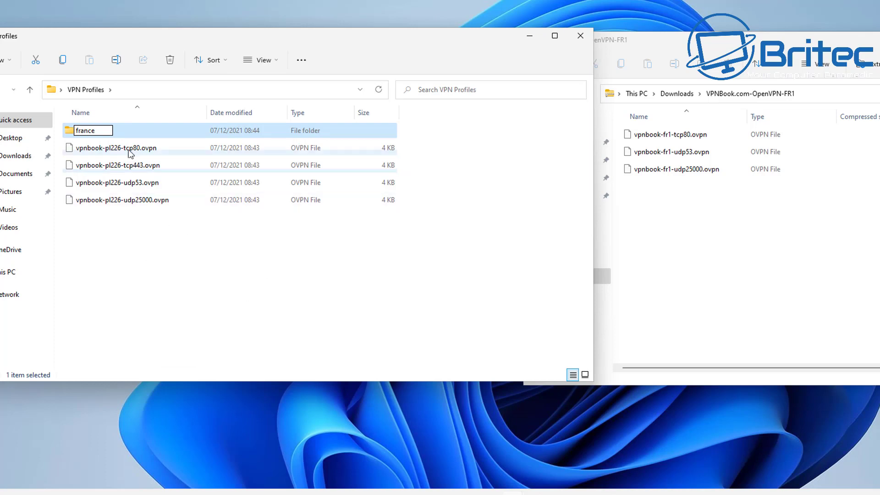
{"action": "key", "text": "Return"}
{"action": "double_click", "coordinate": [128, 127]}
{"action": "left_click", "coordinate": [748, 212]}
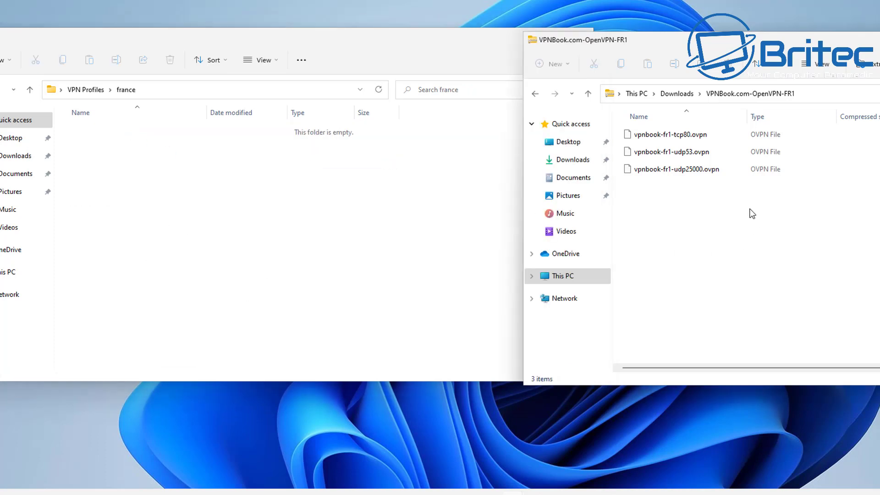
{"action": "left_click_drag", "start_coordinate": [748, 212], "coordinate": [238, 197]}
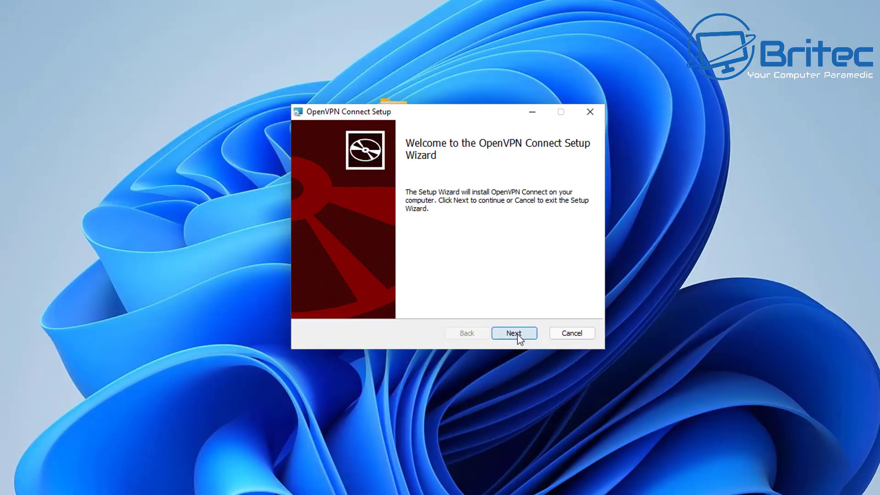
- Accept the licence terms, install OpenVPN Connect with administrator approval, and finish the wizard
{"action": "left_click", "coordinate": [514, 333]}
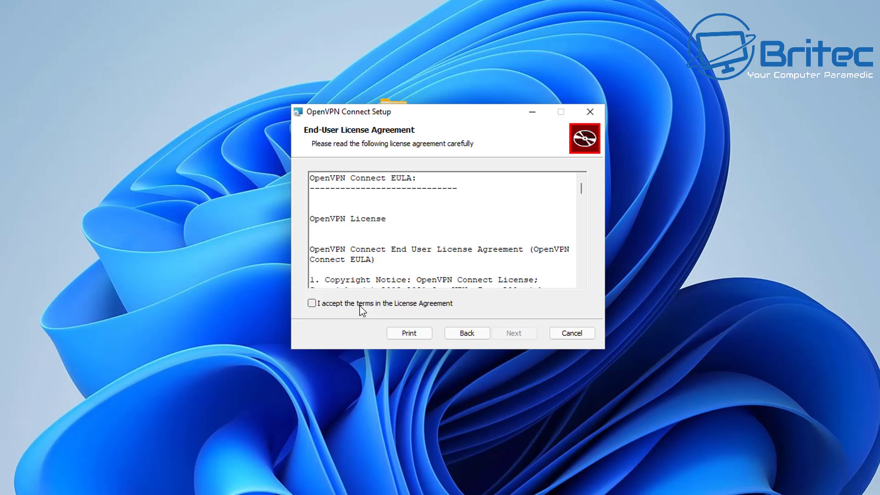
{"action": "left_click", "coordinate": [312, 303]}
{"action": "left_click", "coordinate": [513, 333]}
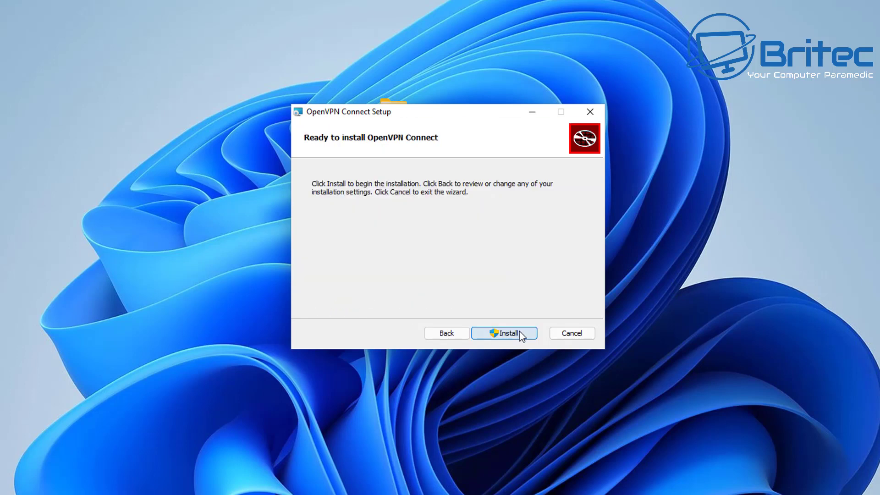
{"action": "left_click", "coordinate": [519, 330]}
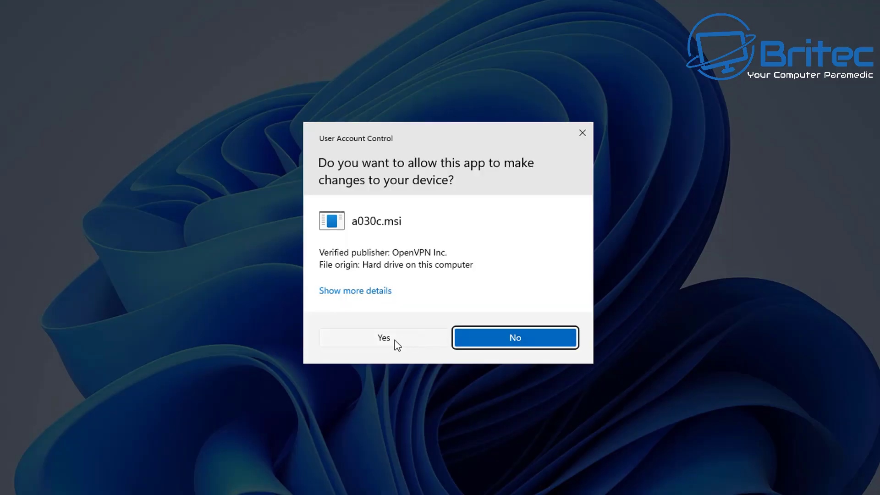
{"action": "left_click", "coordinate": [379, 339]}
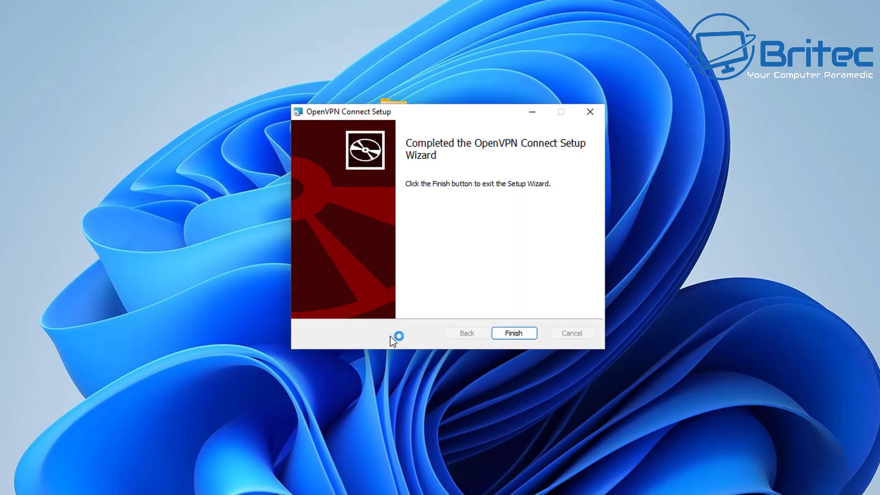
{"action": "left_click", "coordinate": [521, 336]}
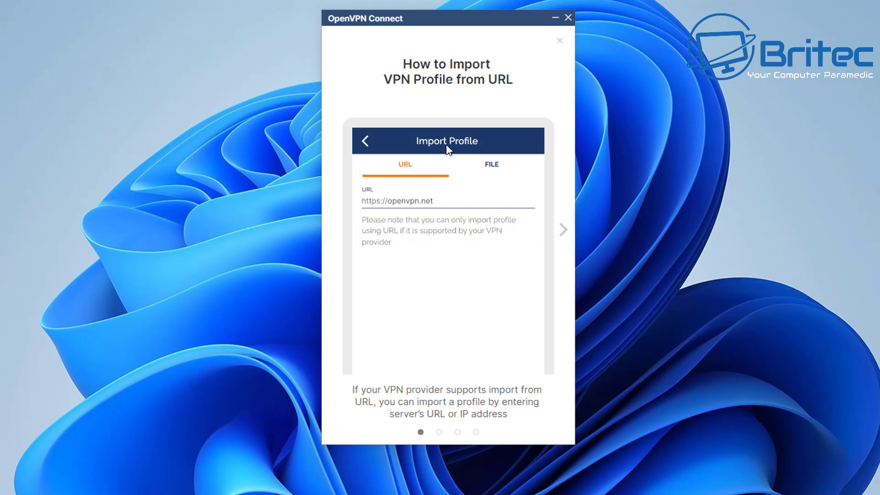
- Step through the onboarding slides to Get Started and agree to the data collection policy
{"action": "left_click", "coordinate": [563, 232]}
{"action": "left_click", "coordinate": [563, 231]}
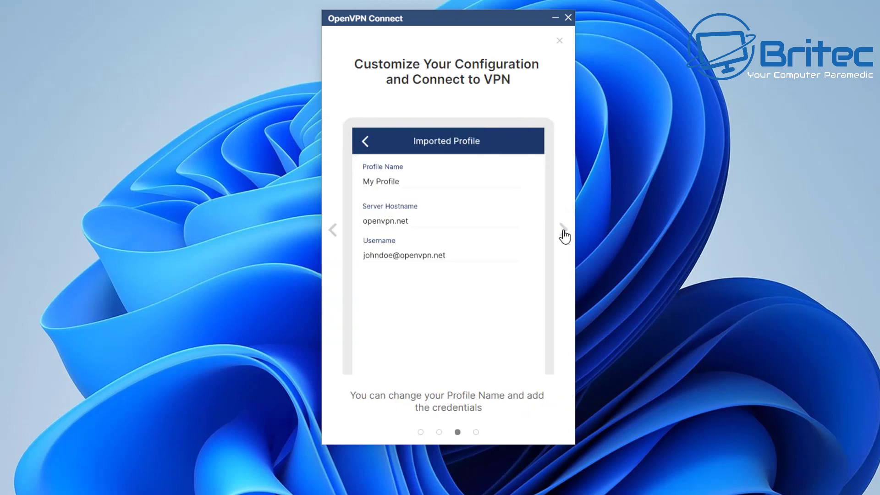
{"action": "left_click", "coordinate": [564, 231]}
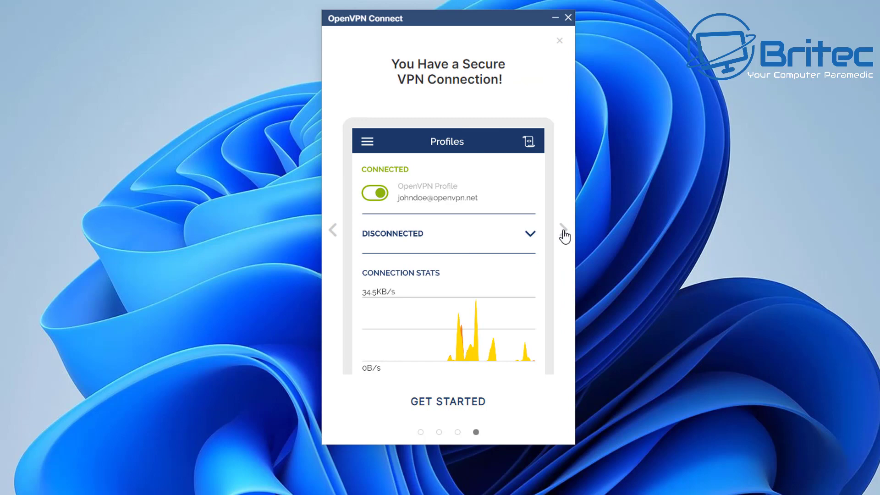
{"action": "left_click", "coordinate": [564, 232]}
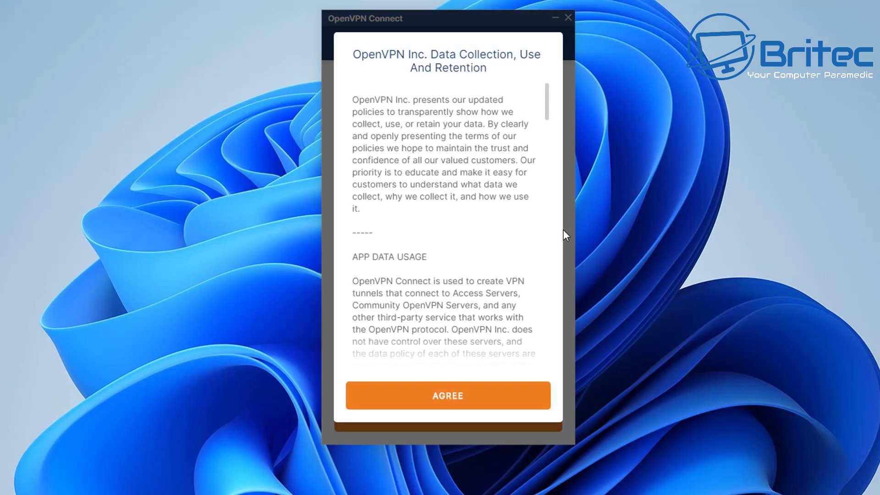
{"action": "left_click", "coordinate": [452, 405]}
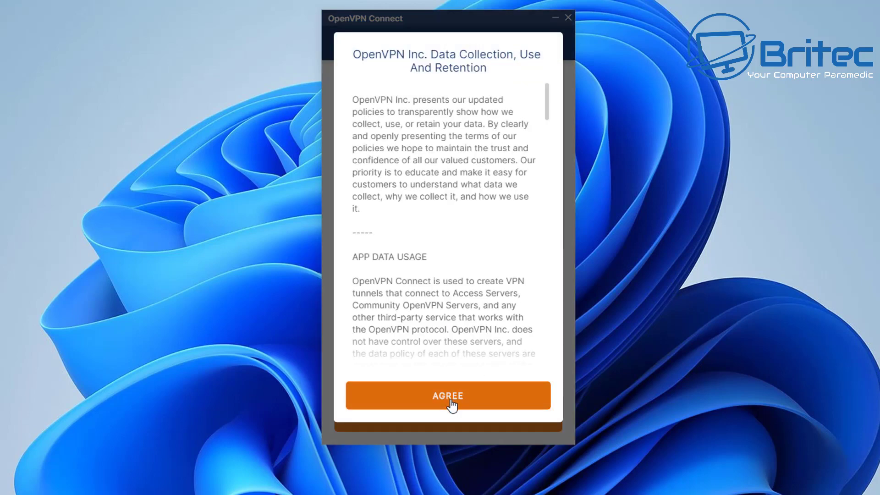
{"action": "left_click", "coordinate": [452, 405]}
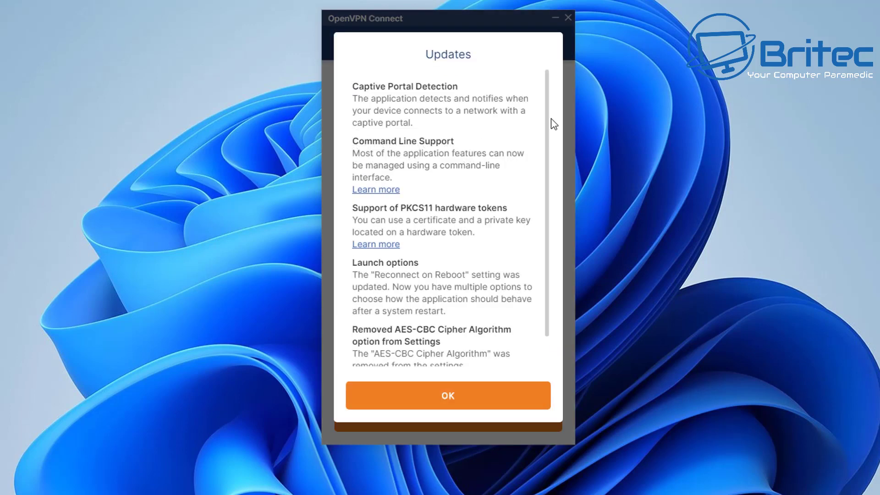
- Dismiss the Updates notice and import Desktop > VPN Profiles > france > vpnbook-fr1-tcp80 from file
{"action": "left_click", "coordinate": [456, 394]}
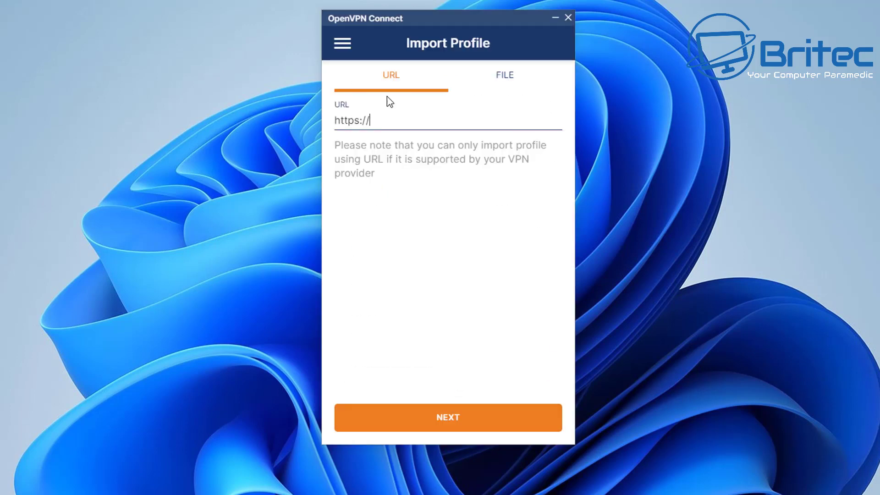
{"action": "left_click", "coordinate": [511, 77]}
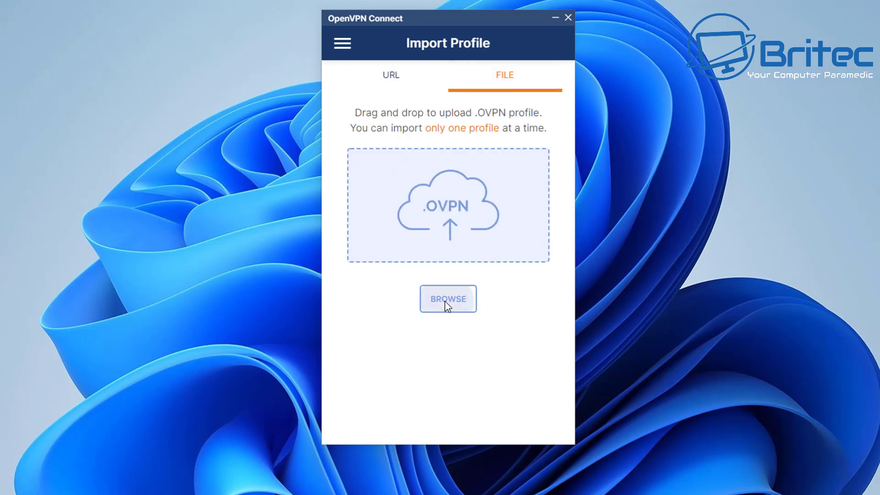
{"action": "left_click", "coordinate": [446, 304]}
{"action": "left_click_drag", "start_coordinate": [608, 14], "coordinate": [531, 4]}
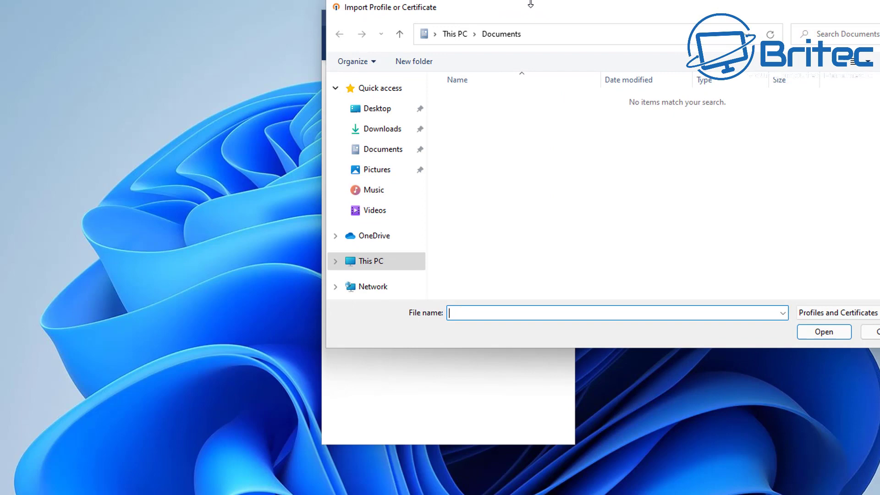
{"action": "left_click_drag", "start_coordinate": [598, 15], "coordinate": [438, 141]}
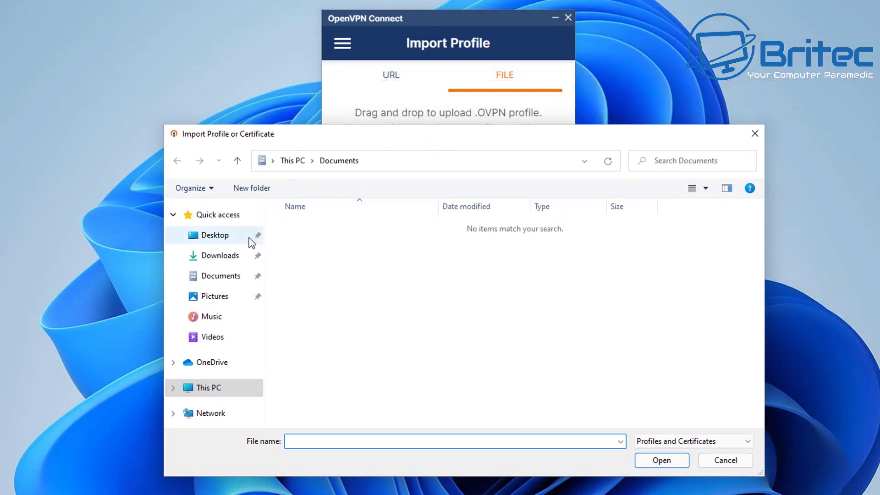
{"action": "left_click", "coordinate": [222, 236]}
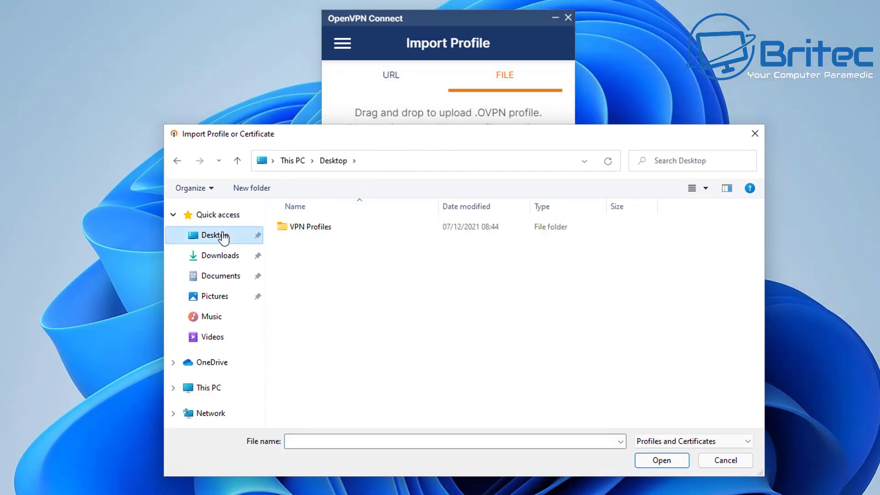
{"action": "double_click", "coordinate": [313, 227]}
{"action": "double_click", "coordinate": [303, 227]}
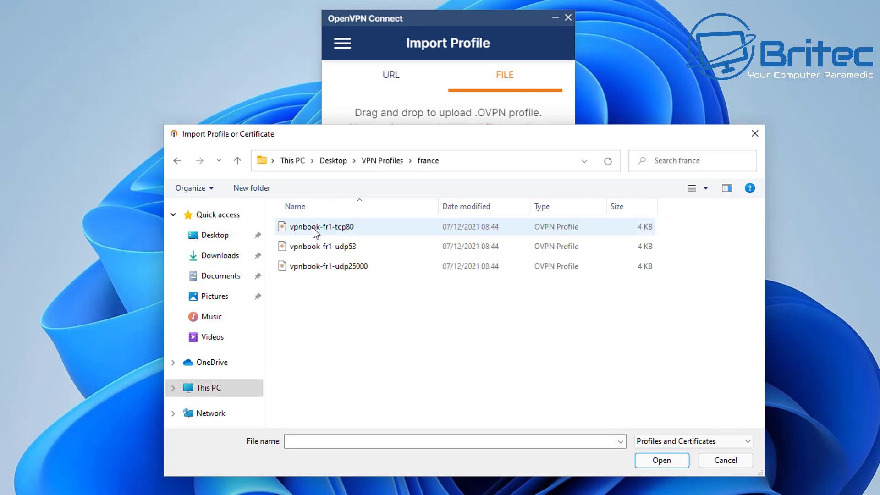
{"action": "left_click", "coordinate": [328, 227]}
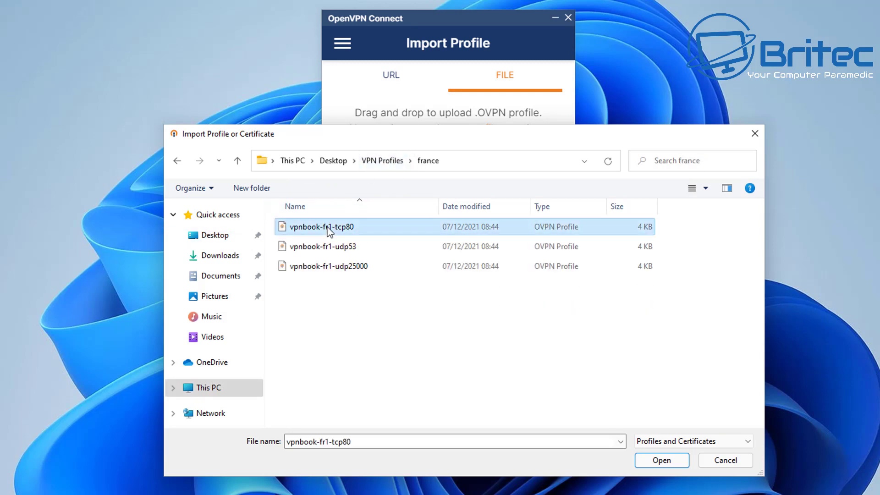
{"action": "left_click", "coordinate": [661, 460]}
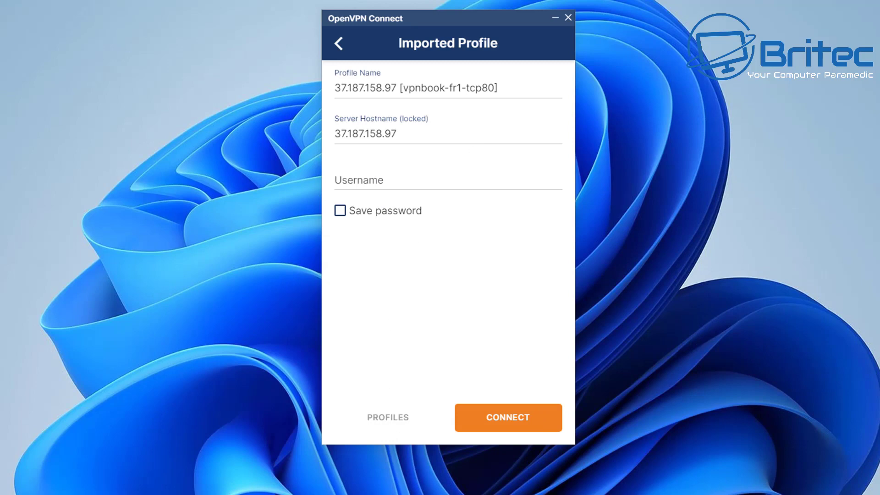
- Copy the username from the notes into the Username field and enable Save password
{"action": "key", "text": "alt+Tab"}
{"action": "left_click_drag", "start_coordinate": [403, 1], "coordinate": [656, 281]}
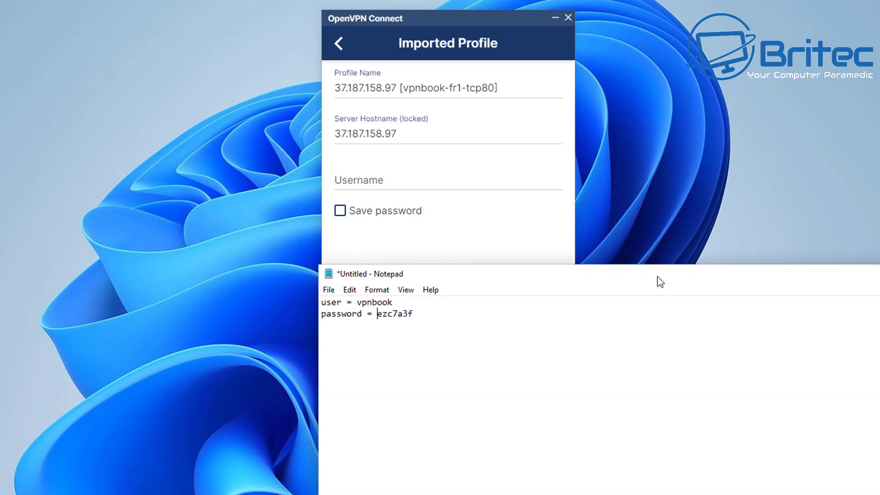
{"action": "left_click_drag", "start_coordinate": [394, 302], "coordinate": [358, 307]}
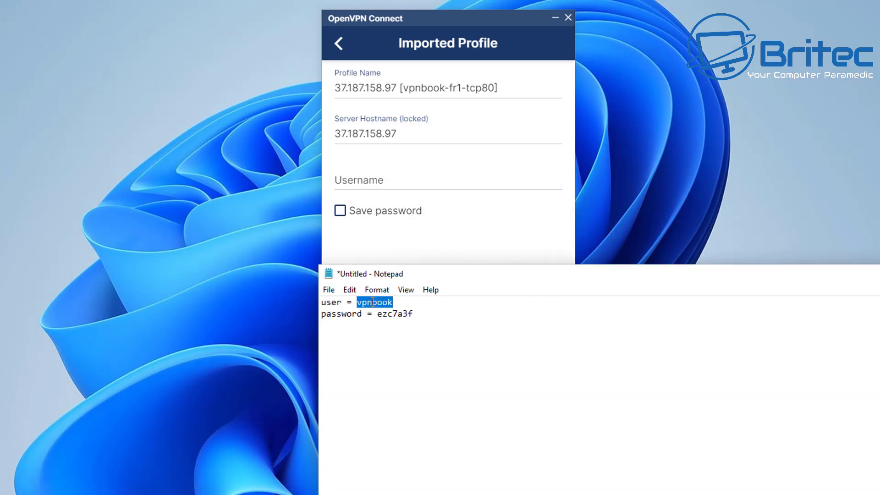
{"action": "right_click", "coordinate": [374, 302]}
{"action": "left_click", "coordinate": [403, 345]}
{"action": "left_click", "coordinate": [359, 179]}
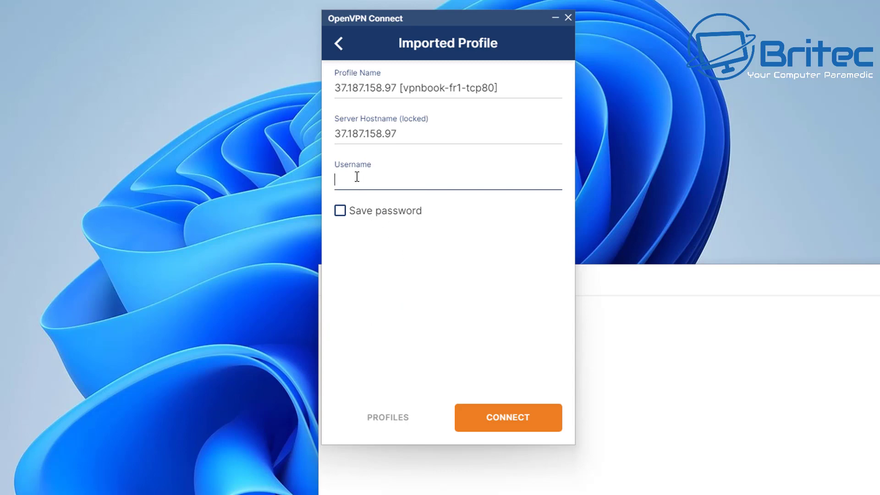
{"action": "key", "text": "ctrl+v"}
{"action": "left_click", "coordinate": [340, 211]}
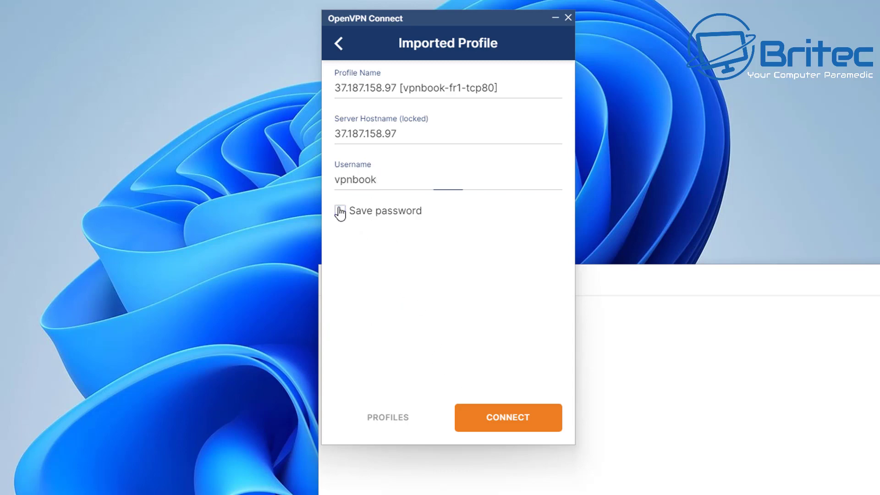
- Paste the password from the notes into the Password field and connect to the tcp80 server
{"action": "left_click", "coordinate": [442, 479]}
{"action": "left_click_drag", "start_coordinate": [415, 314], "coordinate": [377, 314]}
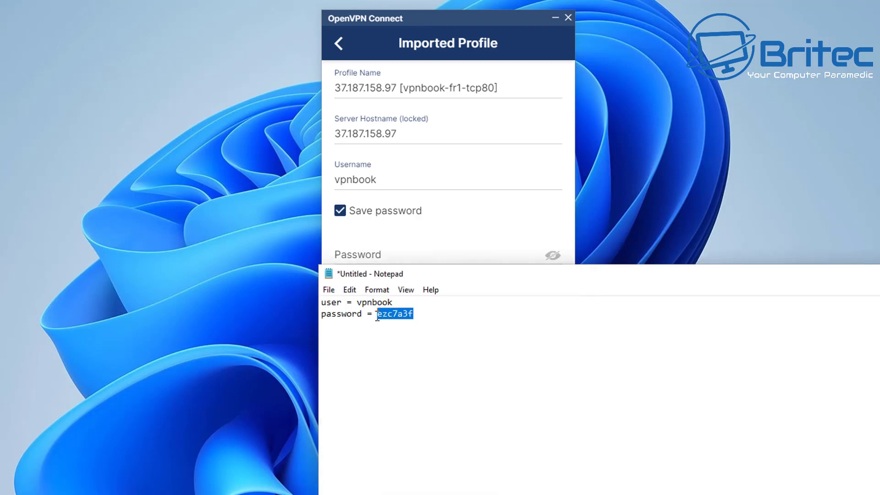
{"action": "right_click", "coordinate": [384, 315]}
{"action": "left_click", "coordinate": [423, 355]}
{"action": "left_click", "coordinate": [378, 253]}
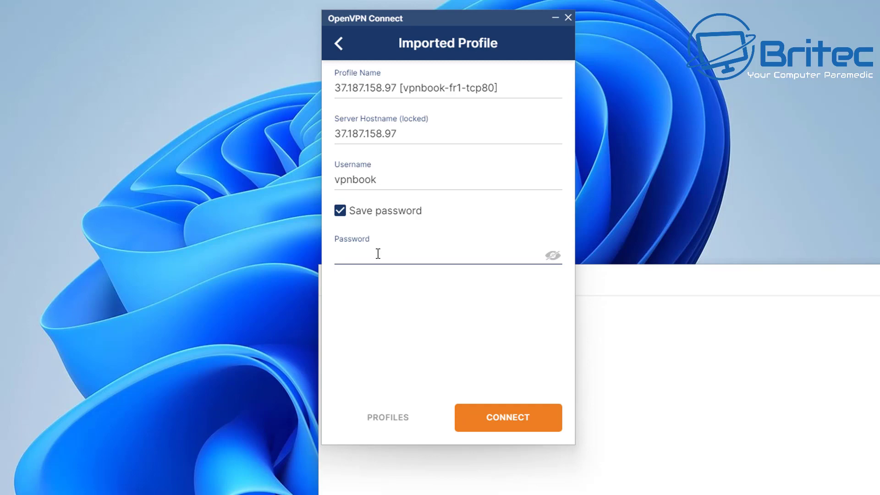
{"action": "key", "text": "ctrl+v"}
{"action": "left_click", "coordinate": [478, 419]}
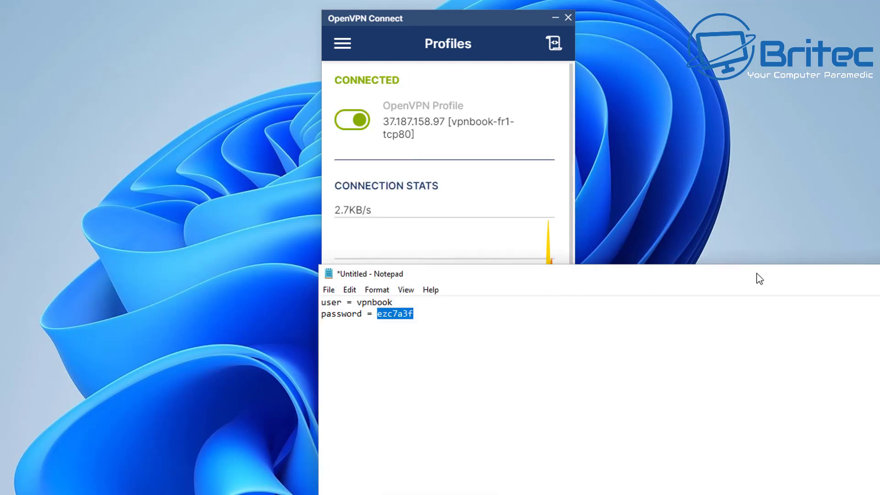
{"action": "left_click_drag", "start_coordinate": [758, 277], "coordinate": [523, 240]}
- Search Google for 'whatsmyip' and open whatismyip.com to see the public IP
{"action": "left_click", "coordinate": [694, 237]}
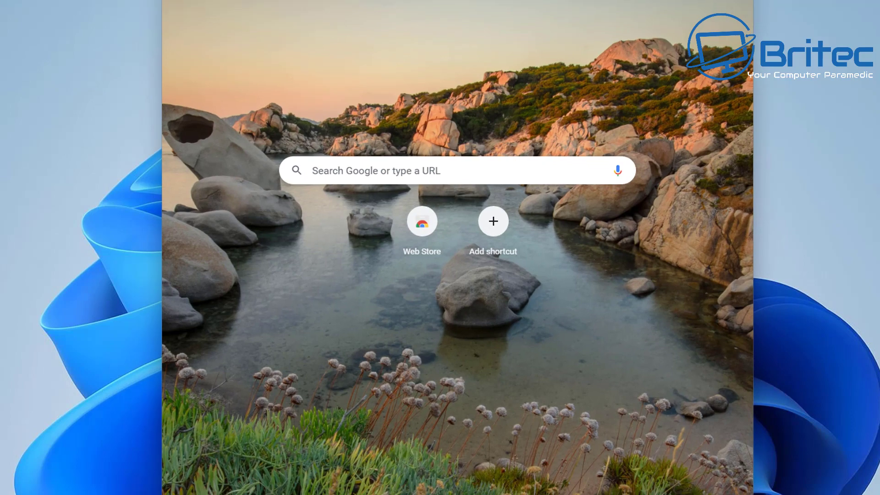
{"action": "type", "text": "whatsmy"}
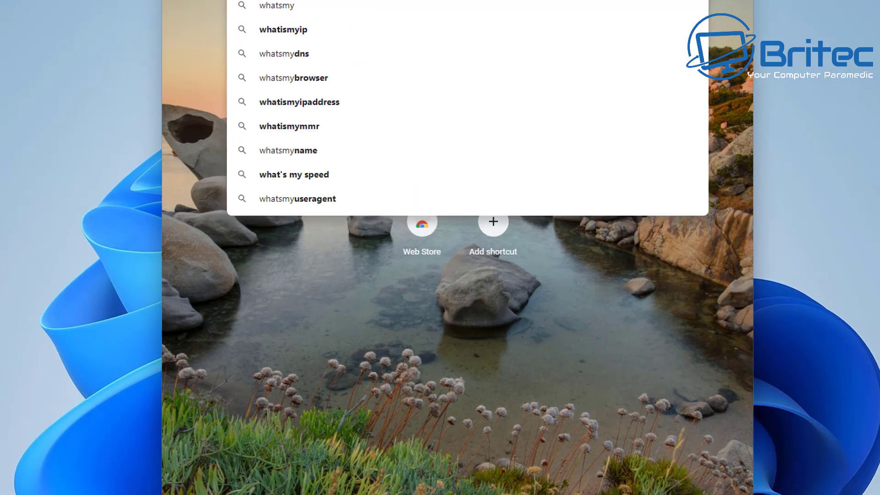
{"action": "type", "text": "ip"}
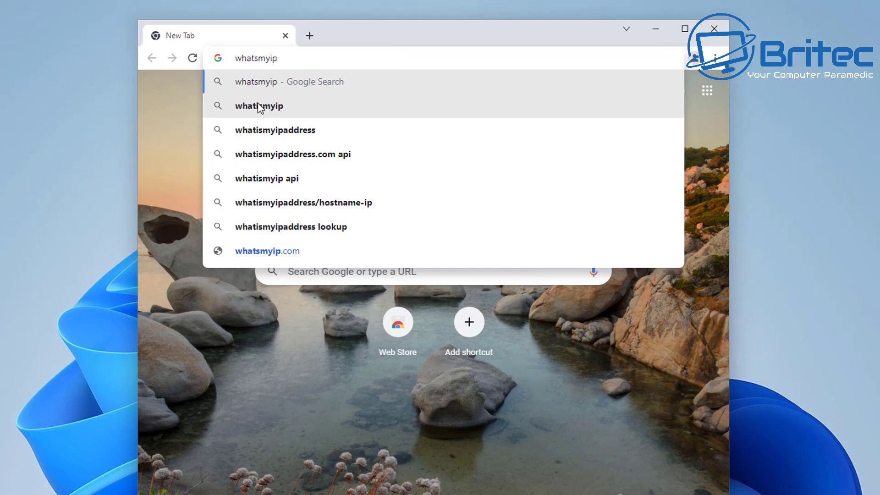
{"action": "left_click", "coordinate": [257, 106]}
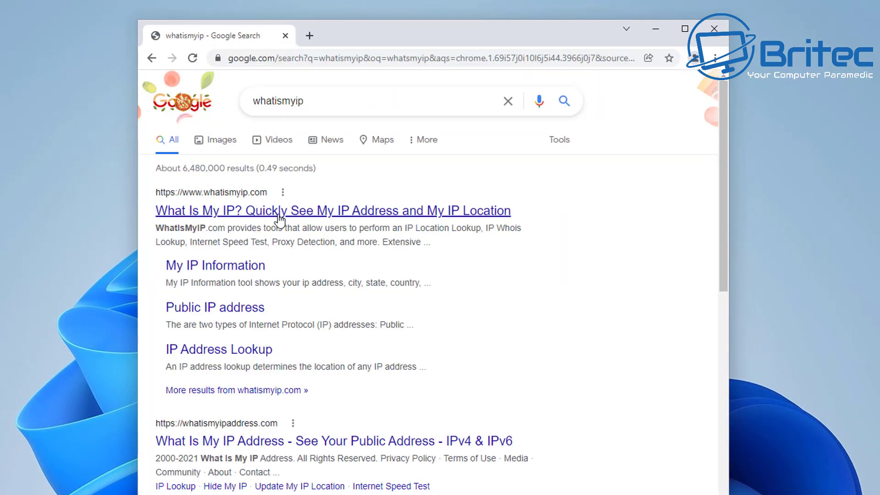
{"action": "left_click", "coordinate": [279, 220]}
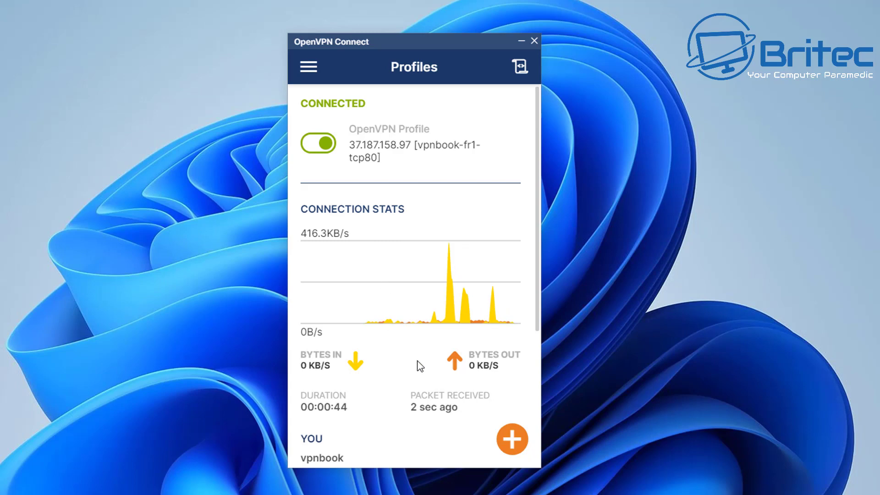
- Import the vpnbook-fr1-udp53 profile from file as a new profile
{"action": "left_click", "coordinate": [512, 441]}
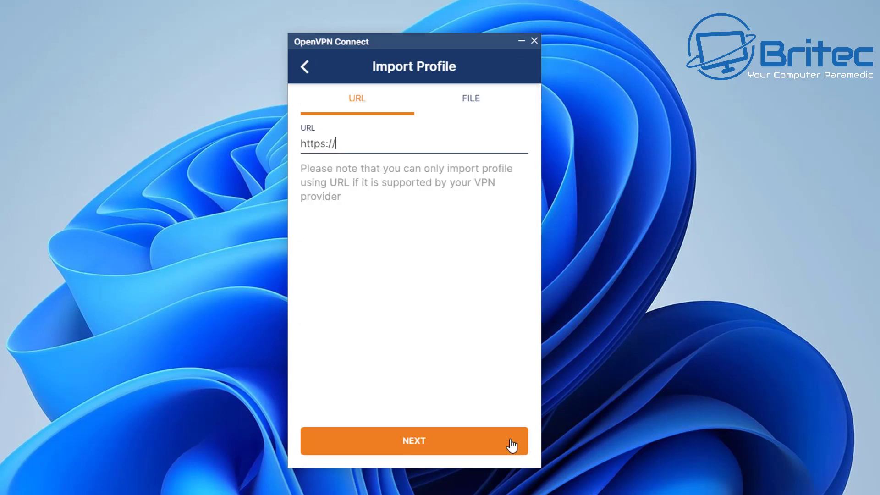
{"action": "left_click", "coordinate": [468, 101]}
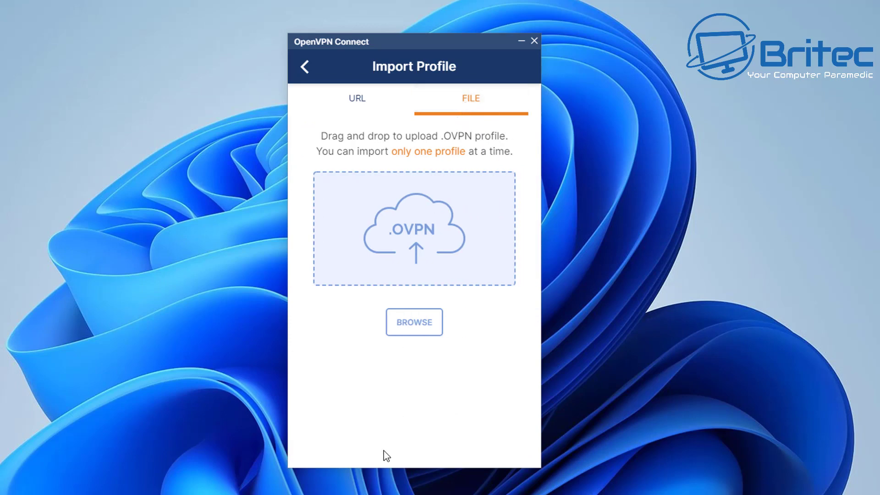
{"action": "left_click", "coordinate": [414, 326]}
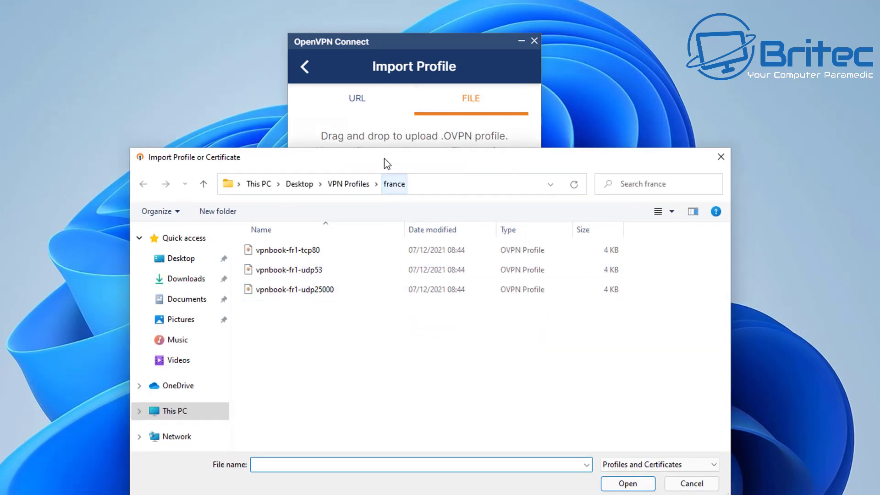
{"action": "left_click", "coordinate": [293, 273]}
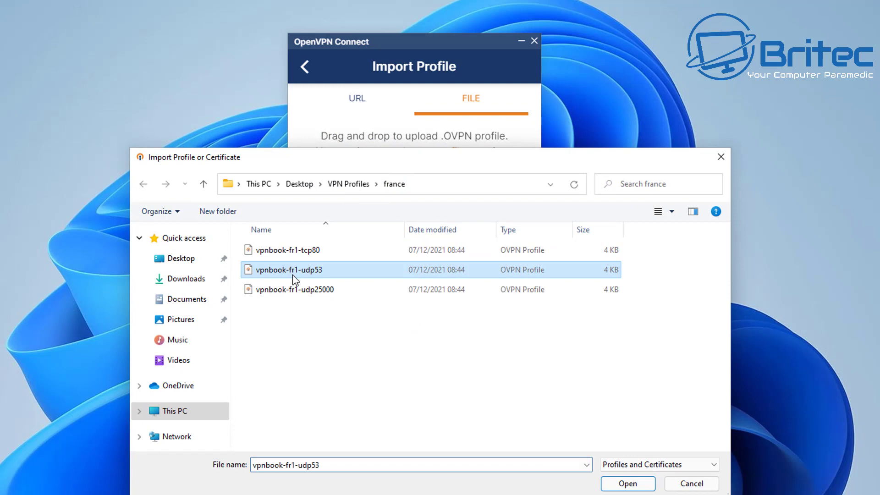
{"action": "left_click", "coordinate": [627, 484]}
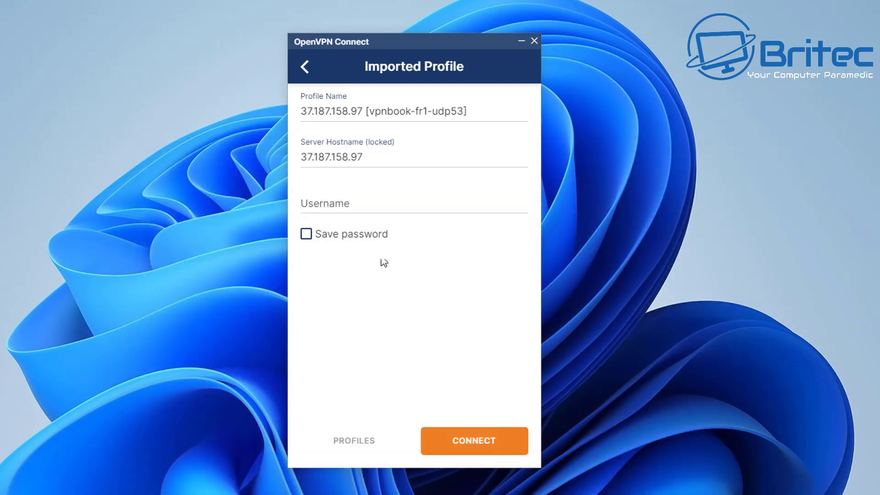
- Enter the VPNBook username and password with Save password on, then connect, confirming the switch from tcp80
{"action": "left_click", "coordinate": [316, 202]}
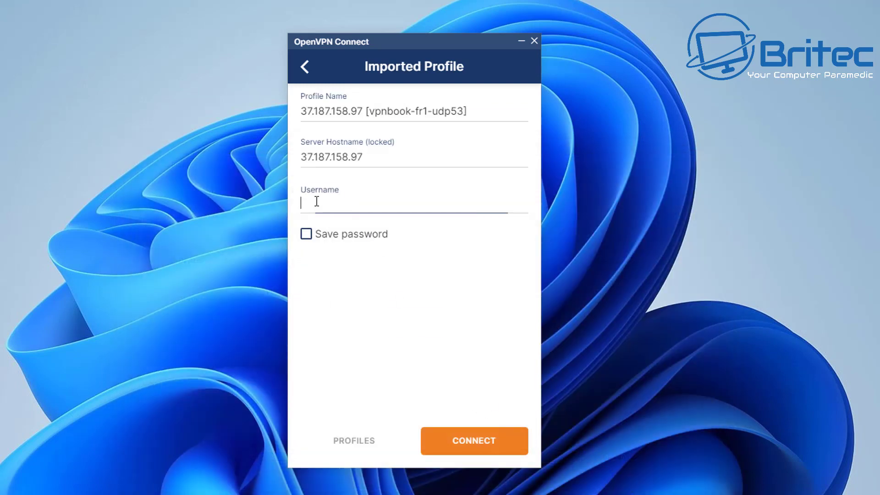
{"action": "type", "text": "vpnbook"}
{"action": "left_click", "coordinate": [306, 234]}
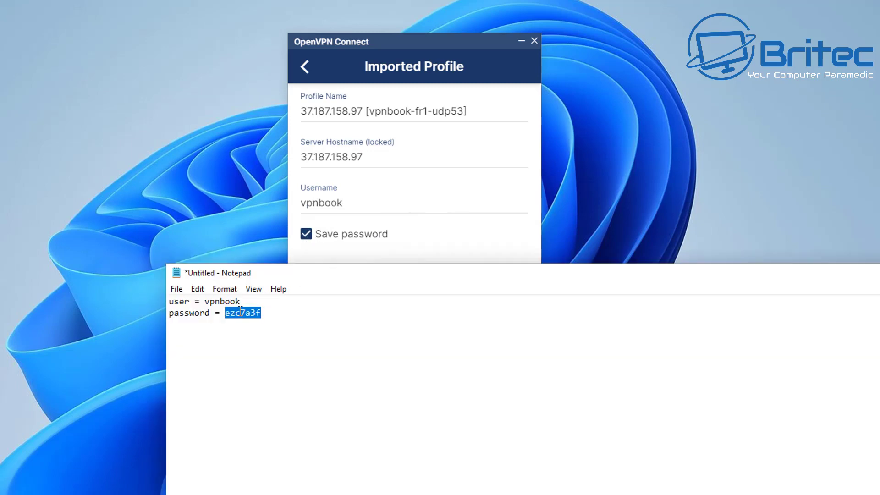
{"action": "right_click", "coordinate": [252, 312]}
{"action": "left_click", "coordinate": [287, 353]}
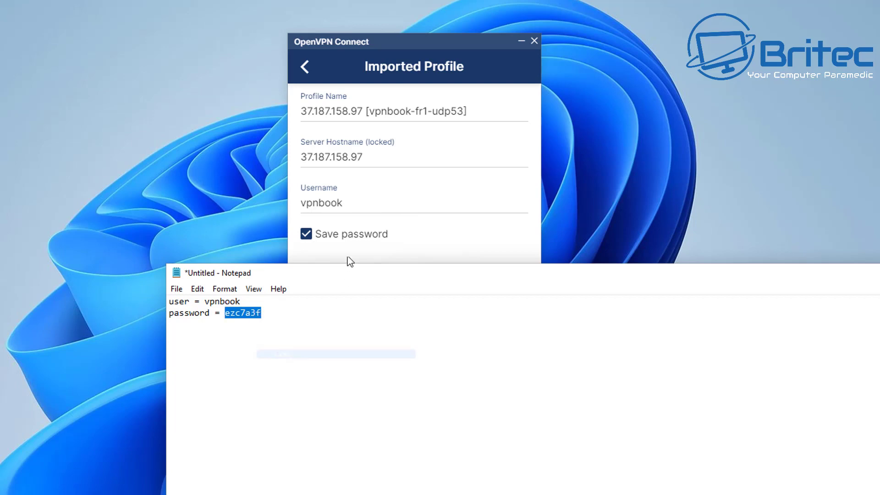
{"action": "left_click", "coordinate": [342, 260]}
{"action": "left_click", "coordinate": [322, 272]}
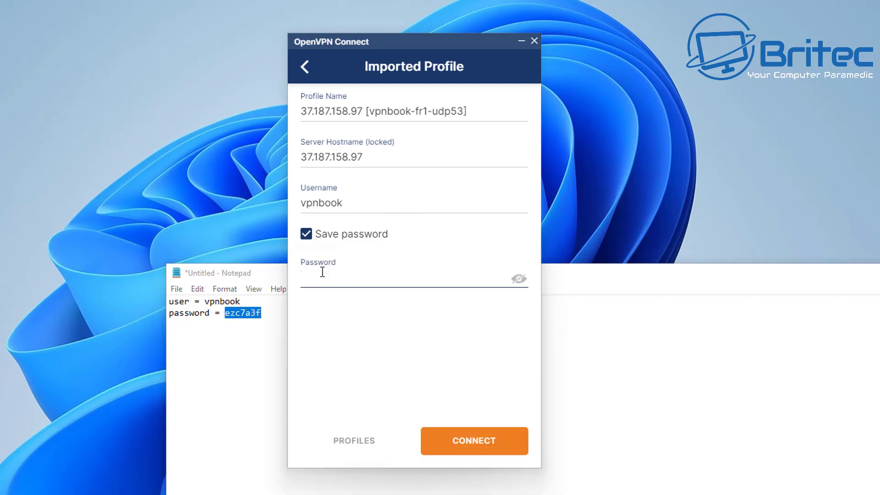
{"action": "left_click", "coordinate": [471, 444]}
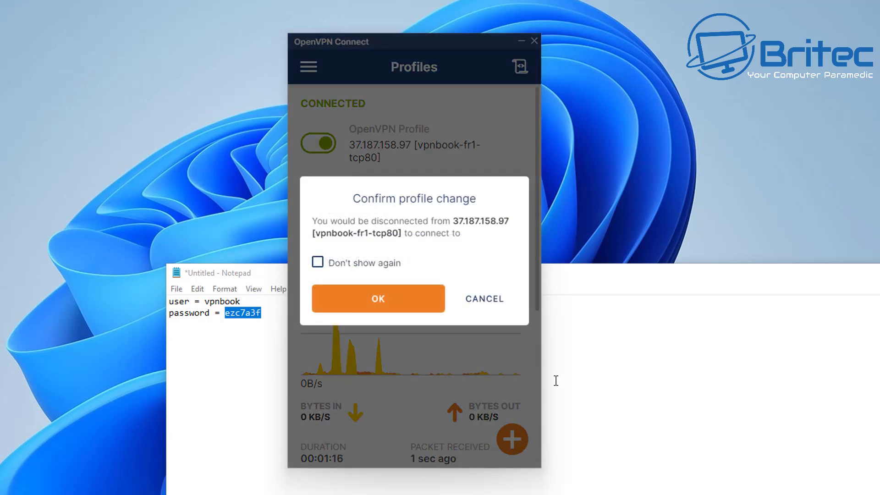
{"action": "left_click", "coordinate": [391, 305]}
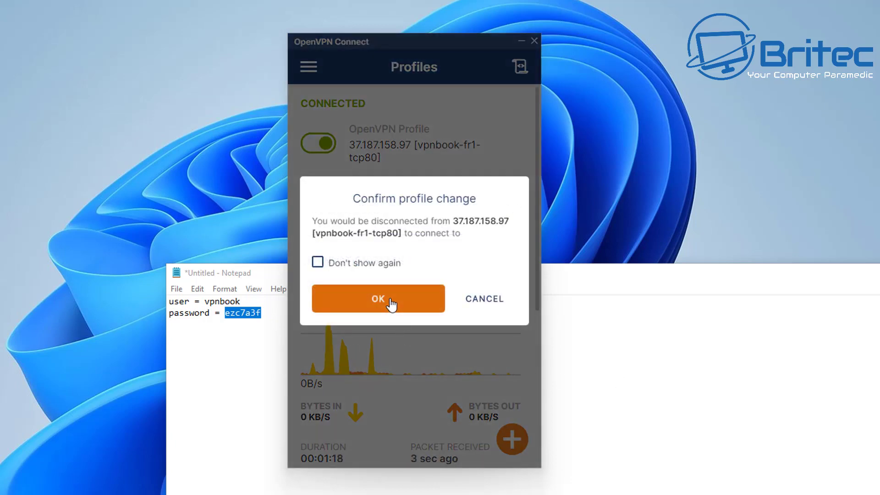
{"action": "left_click", "coordinate": [670, 278]}
{"action": "left_click_drag", "start_coordinate": [670, 275], "coordinate": [410, 350]}
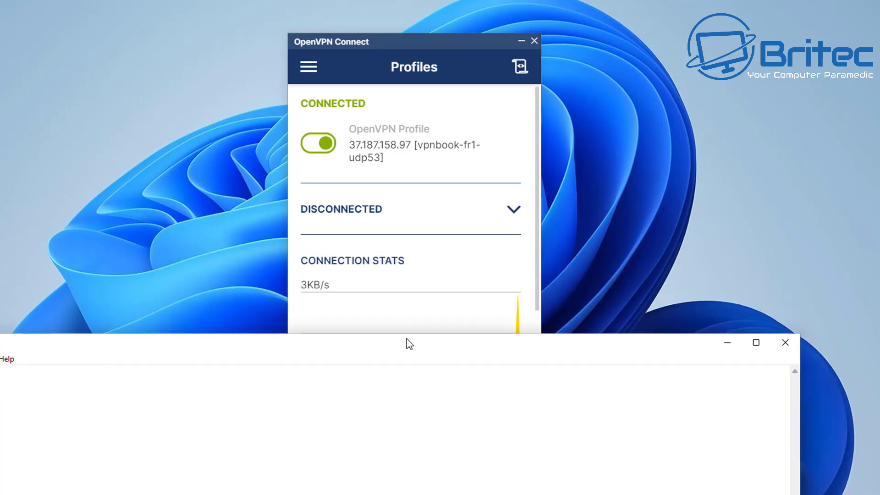
- Reconnect the vpnbook-fr1-udp53 profile and open the Make Chrome Secure In a Few Simple Steps article
{"action": "left_click", "coordinate": [730, 347]}
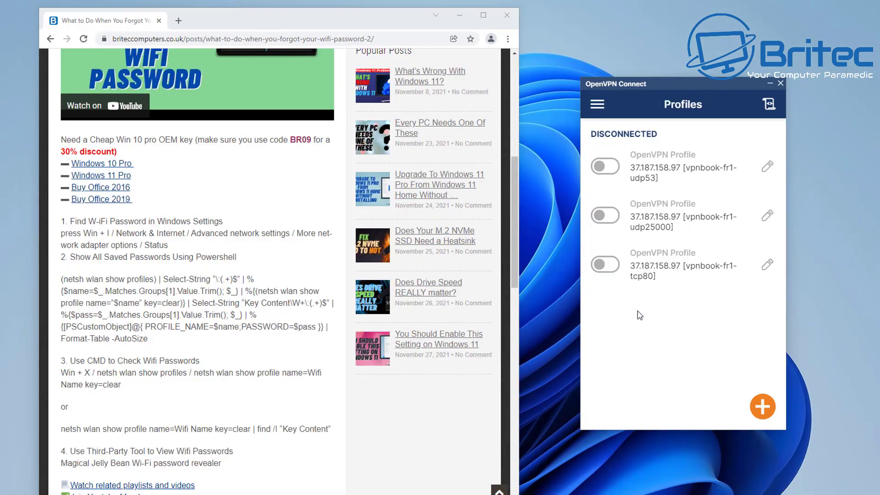
{"action": "left_click", "coordinate": [605, 167]}
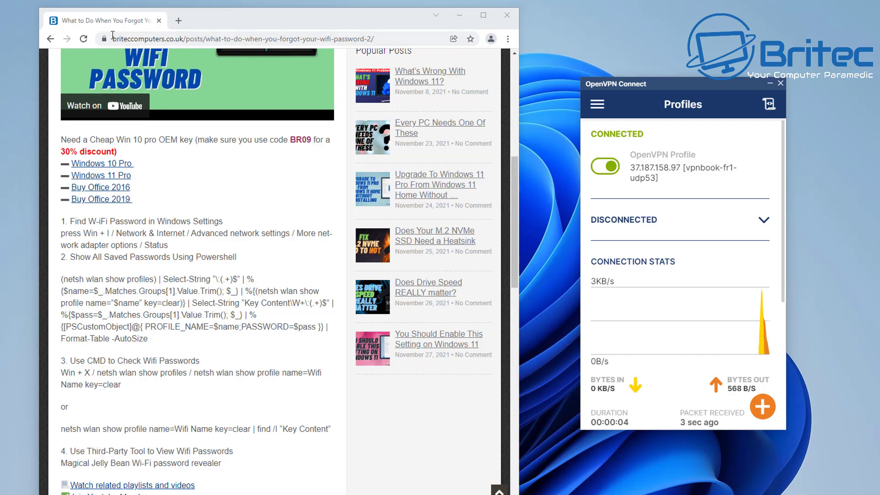
{"action": "left_click", "coordinate": [50, 40]}
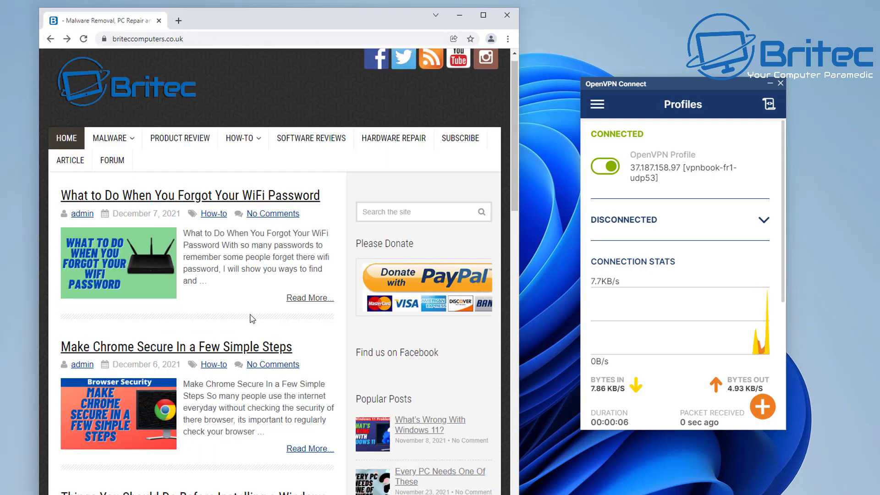
{"action": "scroll", "coordinate": [237, 349], "scroll_direction": "down", "scroll_amount": 2}
{"action": "left_click", "coordinate": [239, 246]}
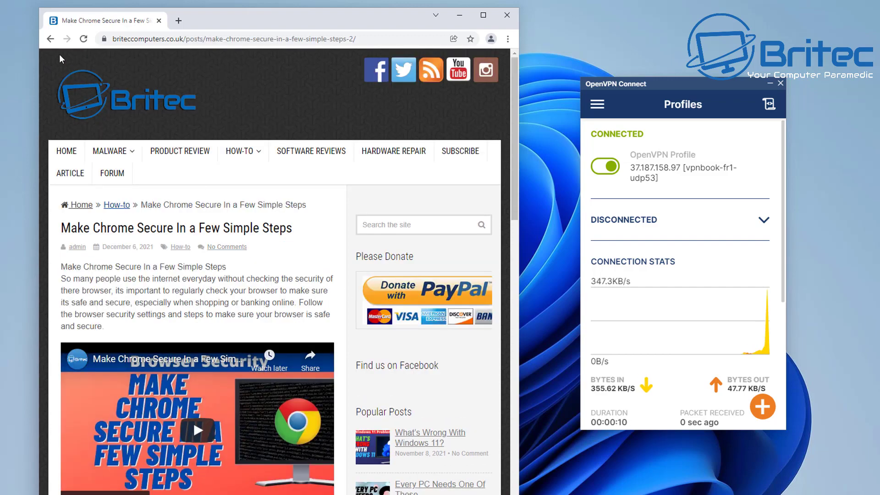
- Browse the Windows Feature Update article, then the Budget Gaming PC Build 2021 article
{"action": "left_click", "coordinate": [51, 39]}
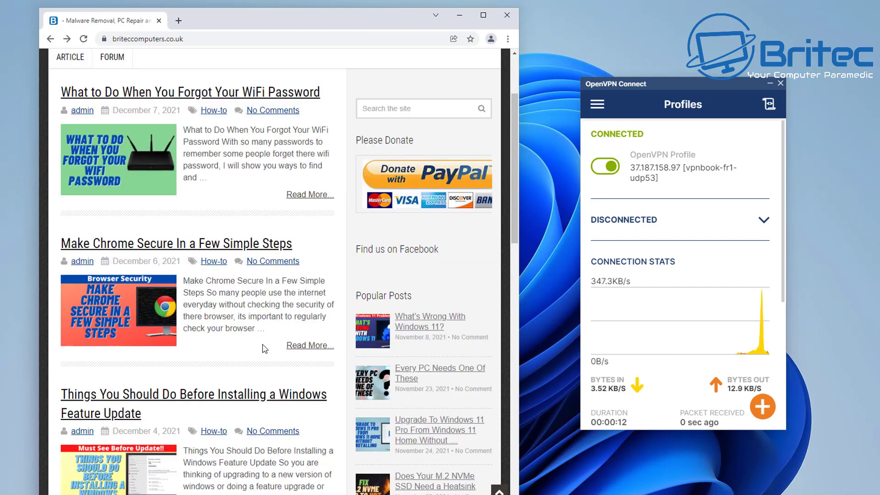
{"action": "scroll", "coordinate": [257, 343], "scroll_direction": "down", "scroll_amount": 2}
{"action": "left_click", "coordinate": [231, 298]}
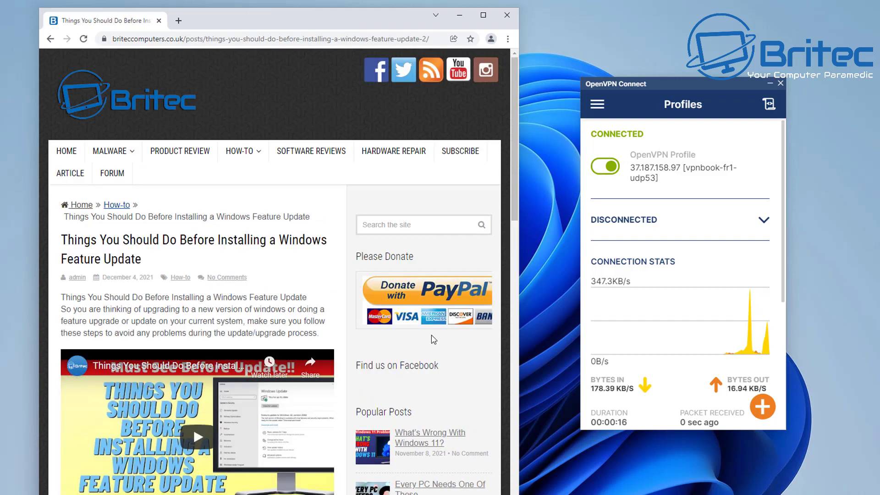
{"action": "left_click", "coordinate": [50, 39]}
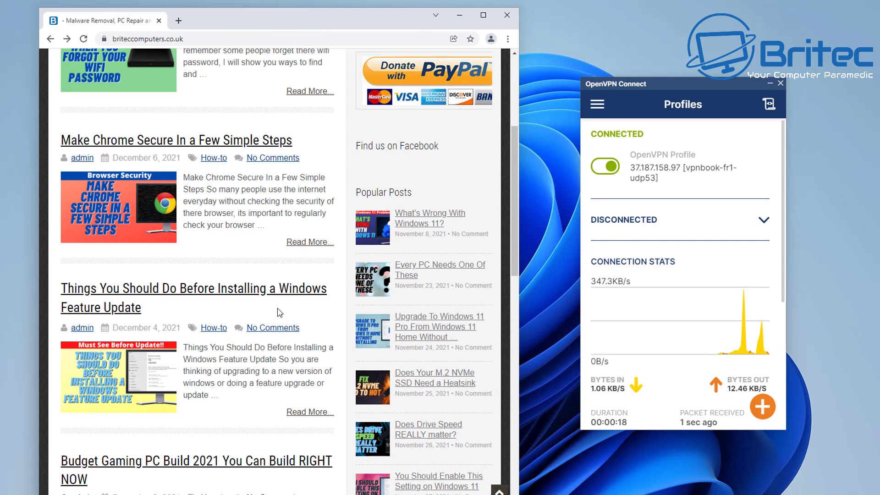
{"action": "scroll", "coordinate": [226, 304], "scroll_direction": "down", "scroll_amount": 9}
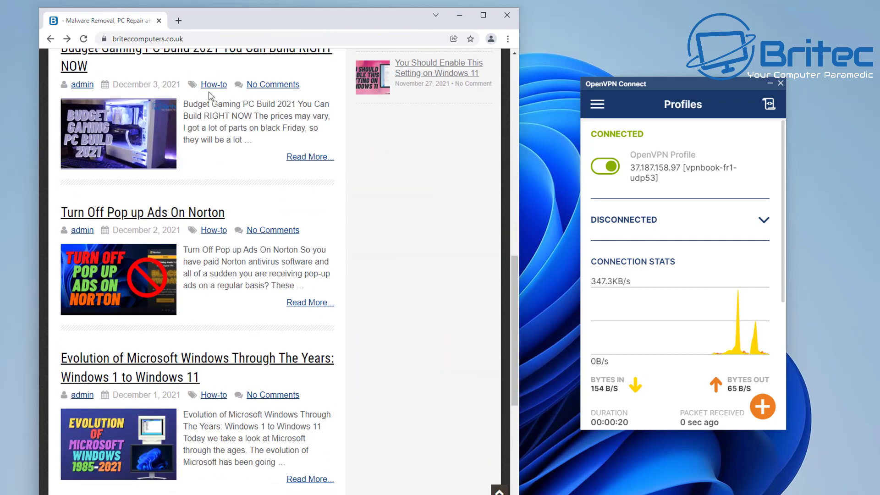
{"action": "left_click", "coordinate": [206, 52]}
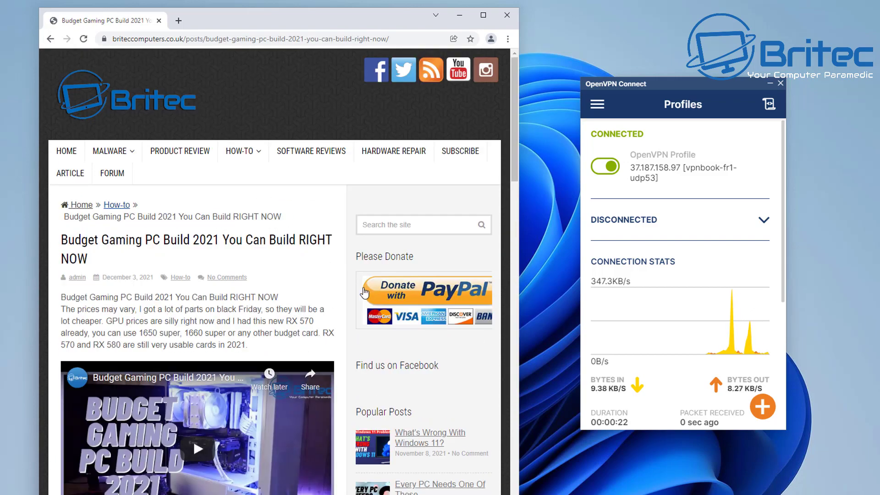
{"action": "scroll", "coordinate": [369, 298], "scroll_direction": "down", "scroll_amount": 2}
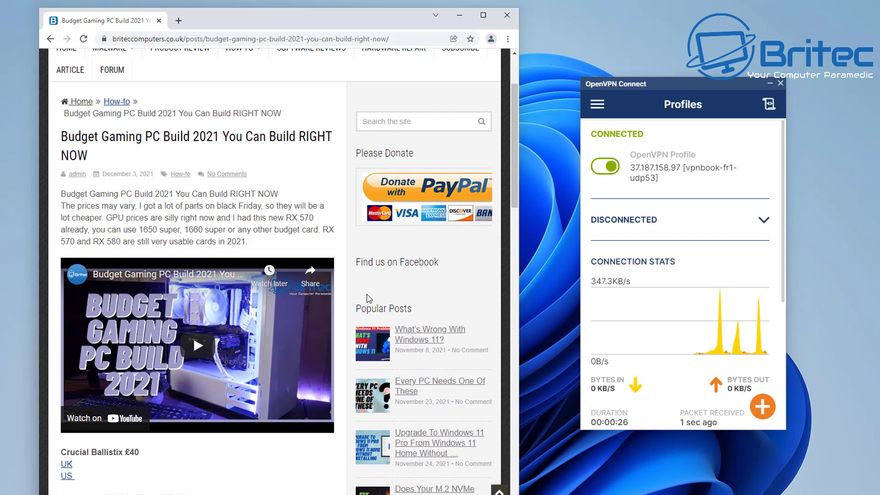
- Close Chrome and disconnect the vpnbook-fr1-udp53 profile
{"action": "left_click", "coordinate": [506, 18]}
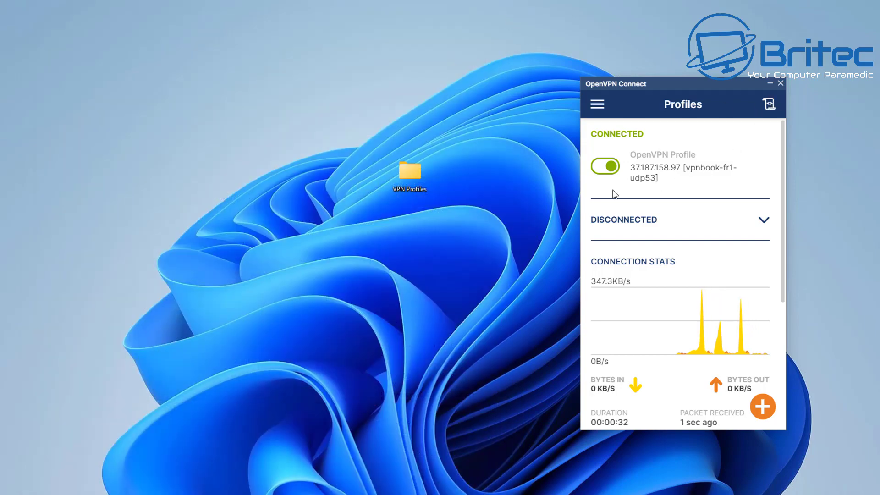
{"action": "left_click", "coordinate": [612, 173]}
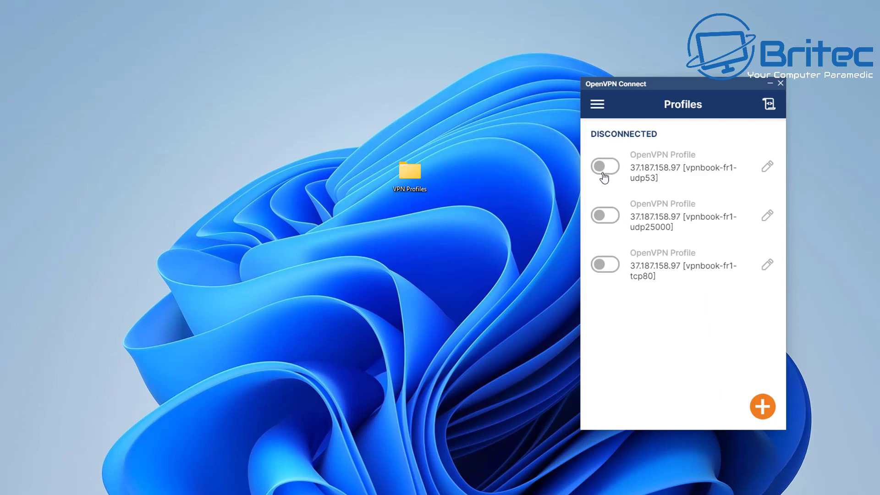